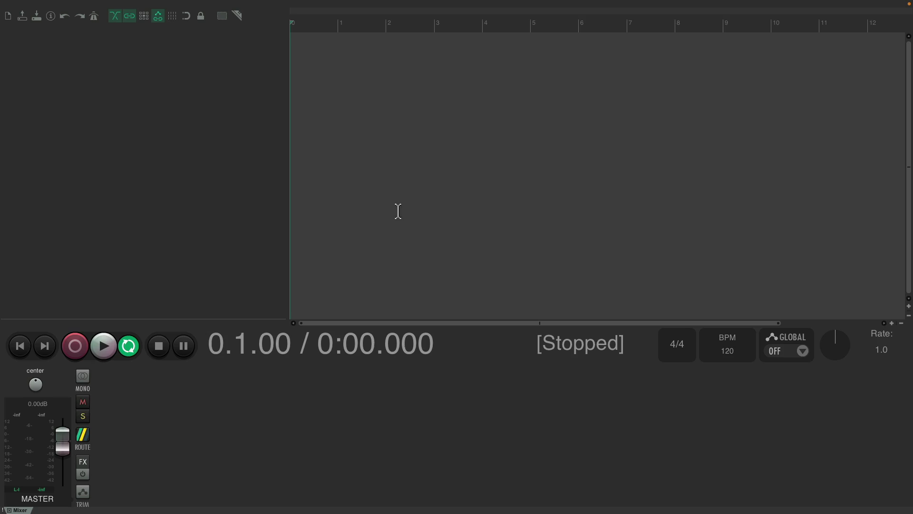
Open the audio device settings from the 44.1kHz 24bit WAV status readout in the menu bar
{"action": "left_click", "coordinate": [346, 5]}
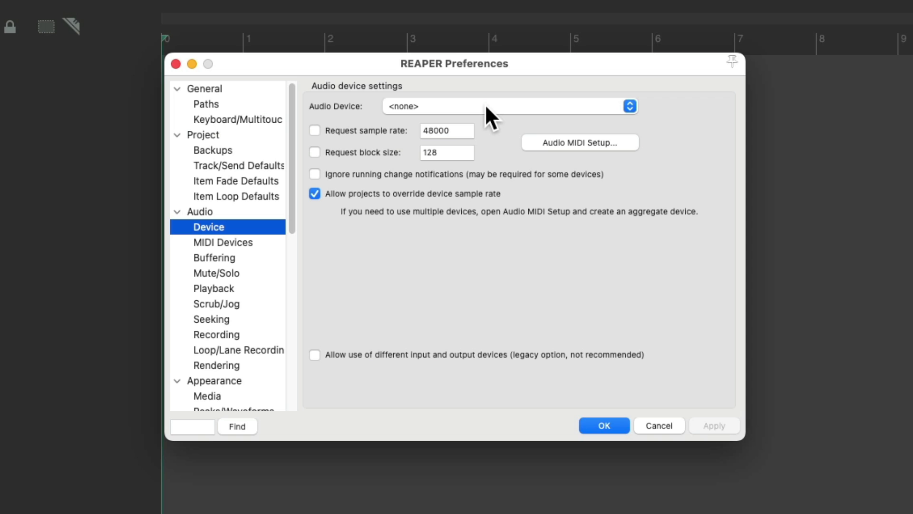
Set the audio device to MiniFuse 2 at 48000 Hz with 128-sample blocks
{"action": "left_click", "coordinate": [441, 105]}
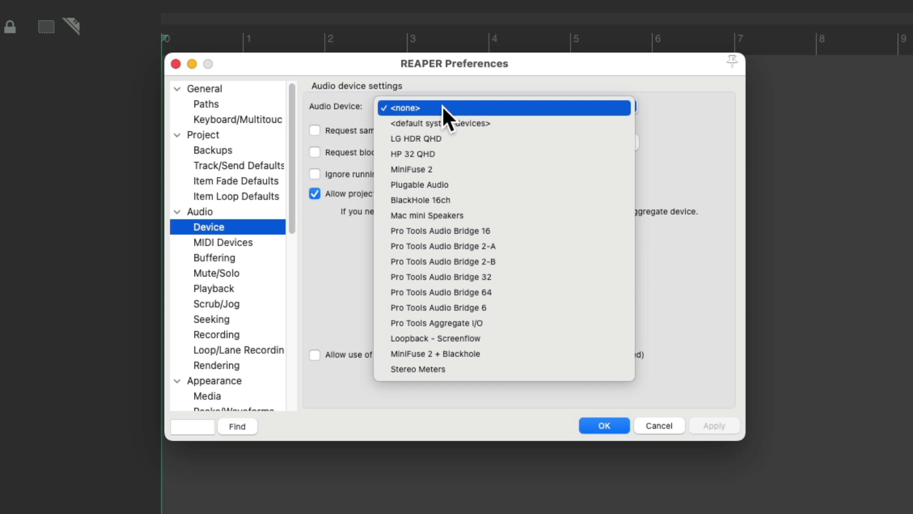
{"action": "left_click", "coordinate": [474, 169]}
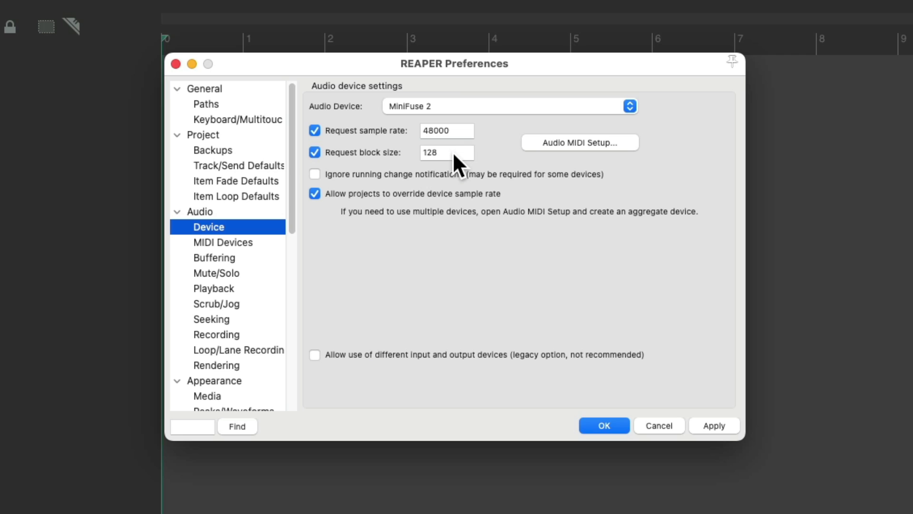
{"action": "left_click", "coordinate": [613, 426]}
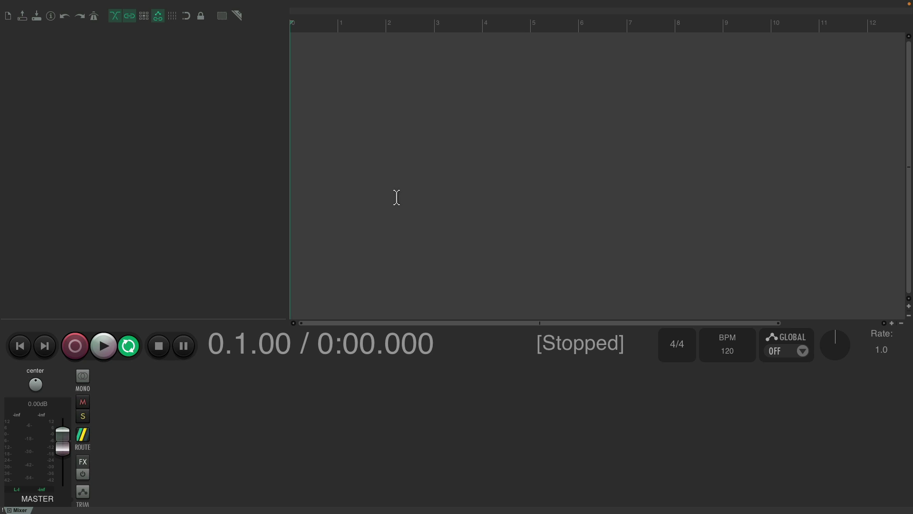
Create a new empty project at 120 BPM in 4/4 with only the master track
{"action": "left_click", "coordinate": [61, 3]}
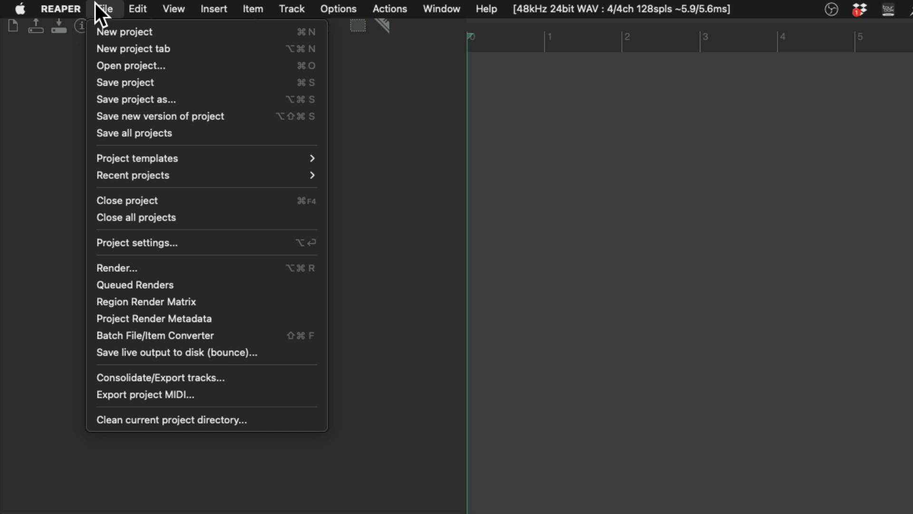
{"action": "left_click", "coordinate": [91, 31]}
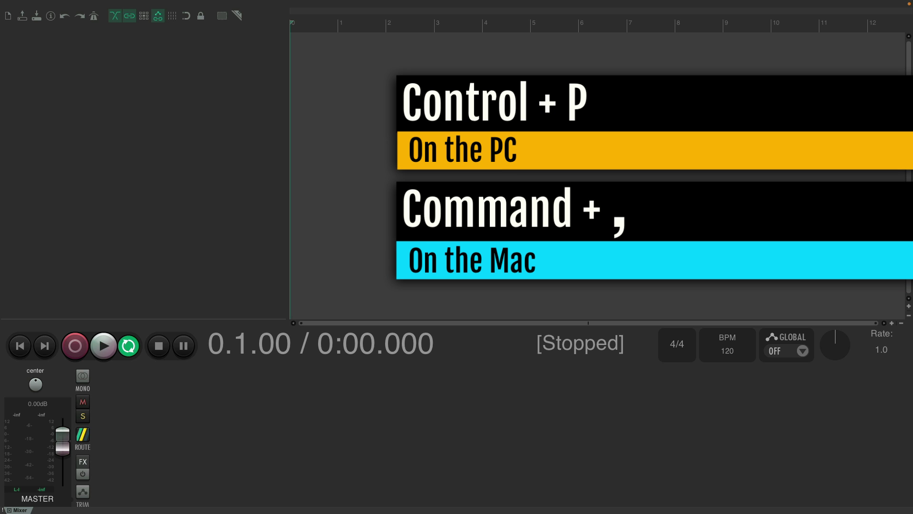
Enable 'Prompt to save on new project' in the Project preferences
{"action": "key", "text": "super+comma"}
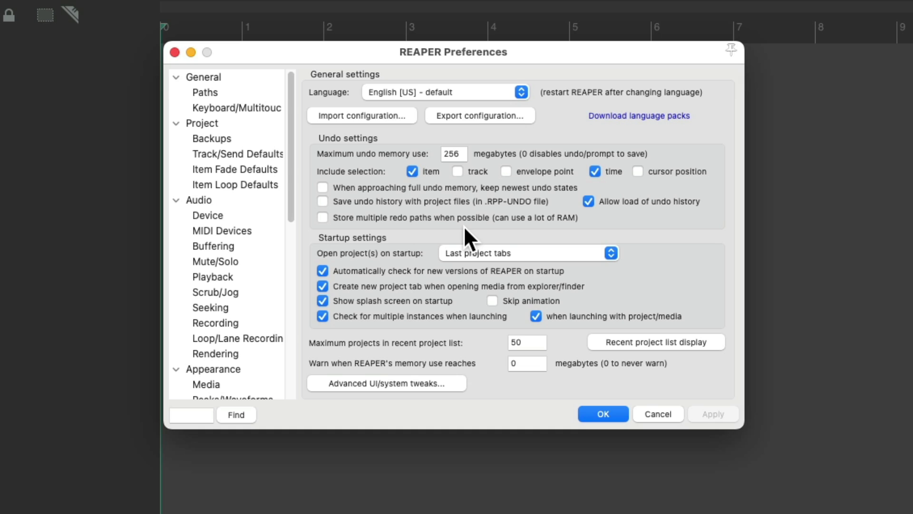
{"action": "left_click", "coordinate": [243, 122]}
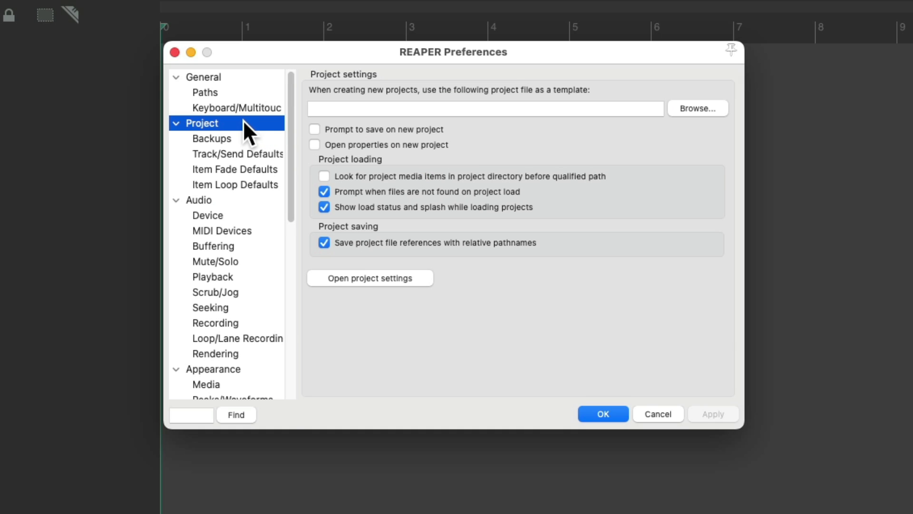
{"action": "left_click", "coordinate": [313, 128]}
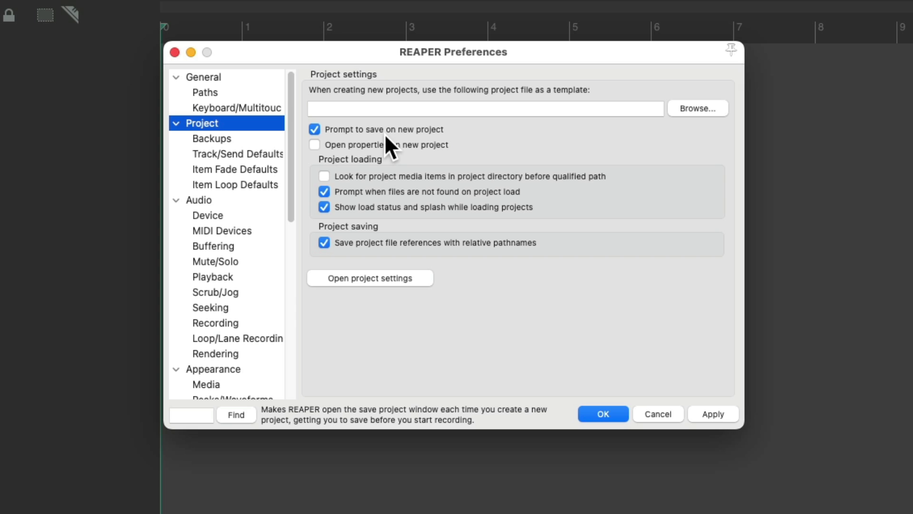
{"action": "key", "text": "Return"}
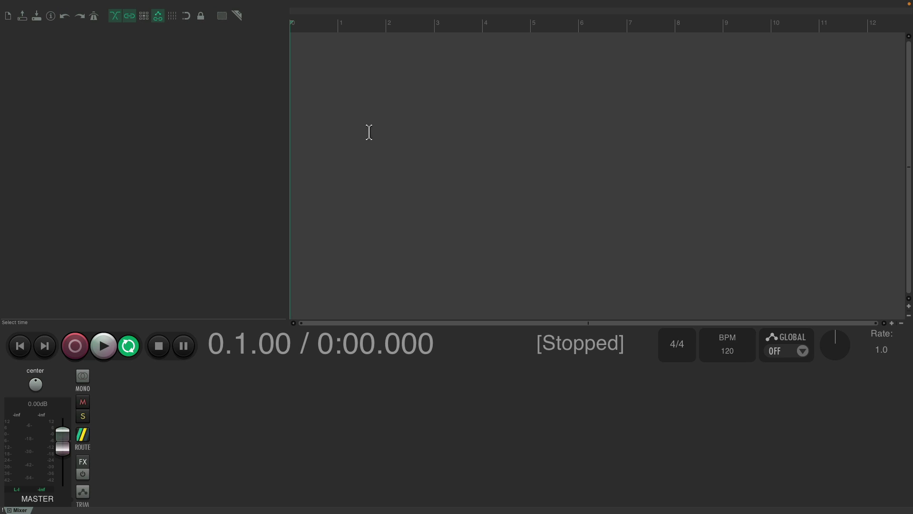
Create a new project and save it as 'New Song' through the save prompt
{"action": "left_click", "coordinate": [91, 8]}
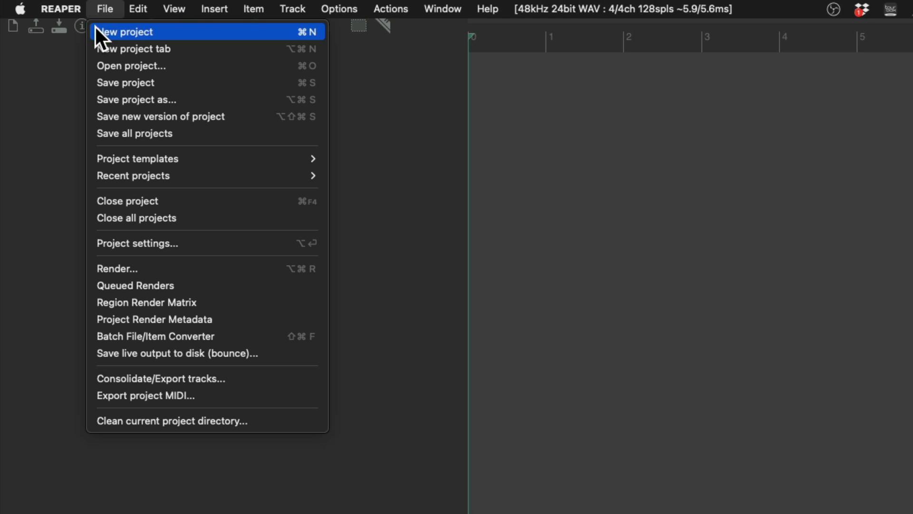
{"action": "left_click", "coordinate": [96, 35]}
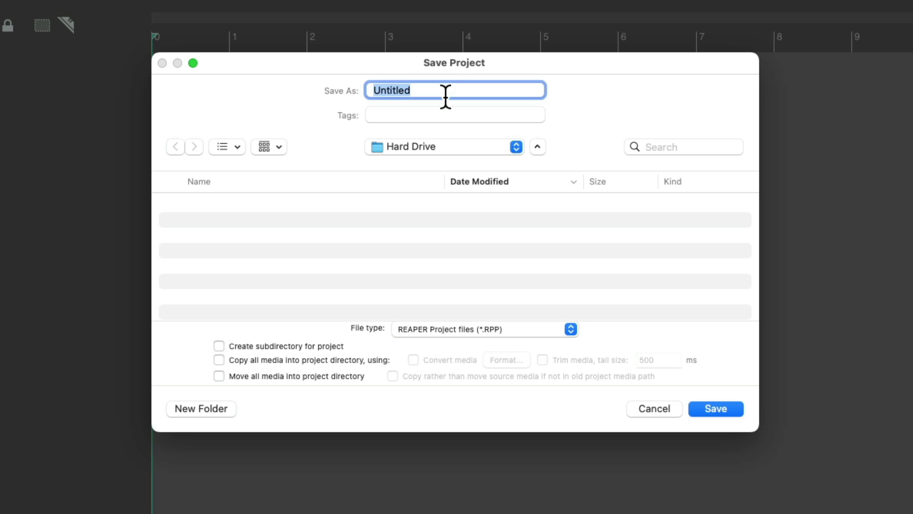
{"action": "type", "text": "New Song"}
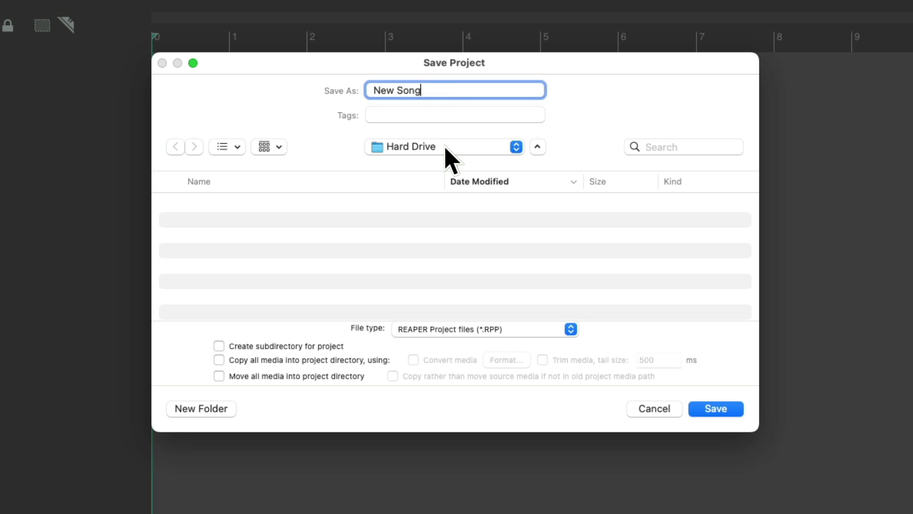
{"action": "key", "text": "Return"}
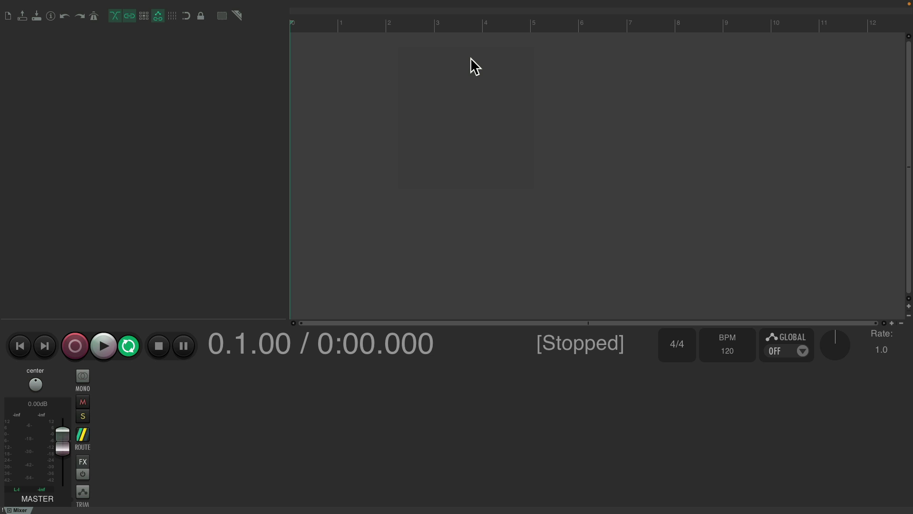
Add a new track and set its input to Mono > Guitar
{"action": "double_click", "coordinate": [192, 124]}
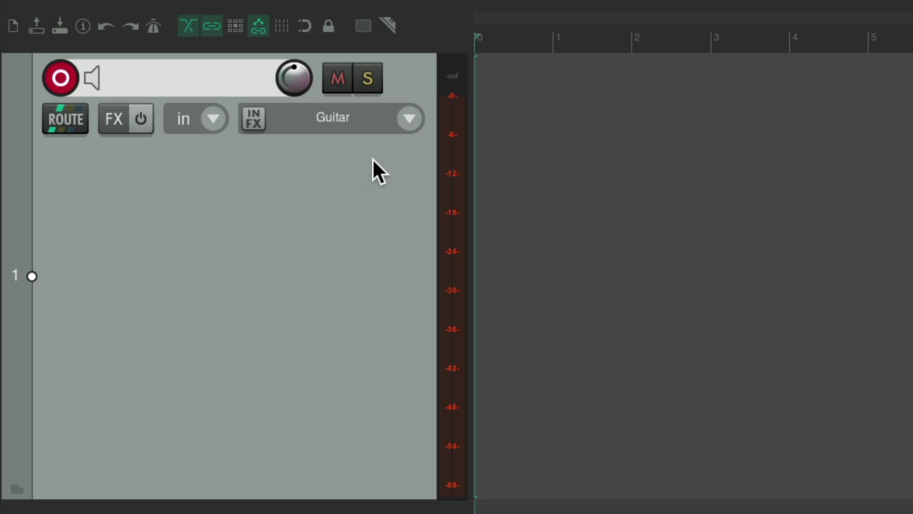
{"action": "left_click", "coordinate": [408, 120]}
{"action": "mouse_move", "coordinate": [412, 136]}
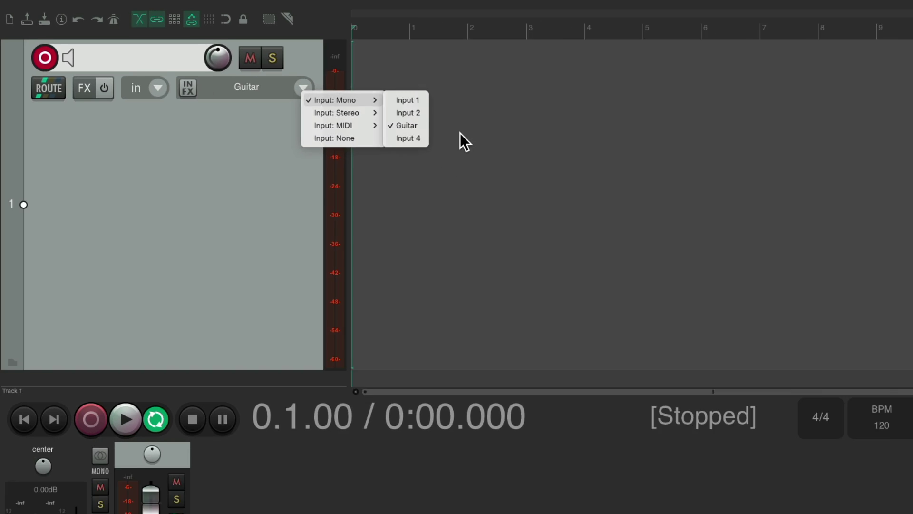
{"action": "left_click", "coordinate": [536, 223]}
Record three successive takes (01.wav, 01-01.wav, 01-02.wav) on track 1, starting at 0:01.580
{"action": "left_click", "coordinate": [535, 224]}
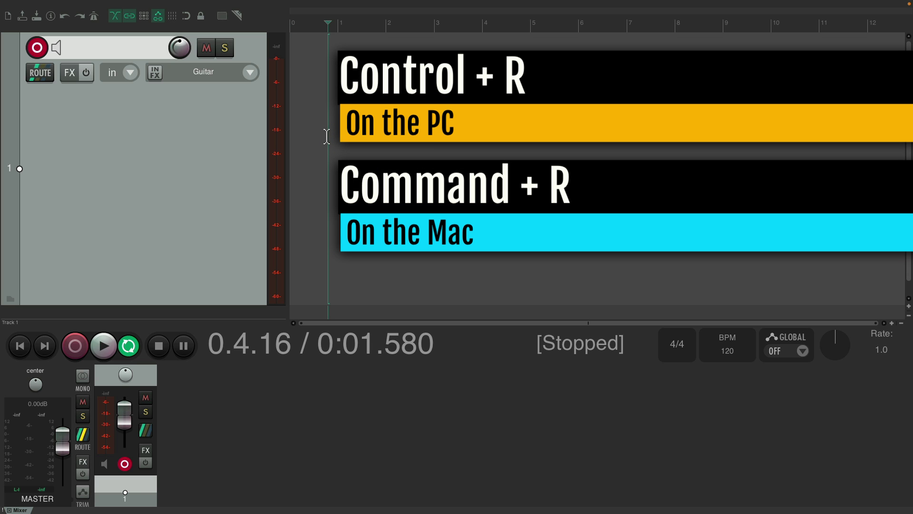
{"action": "key", "text": "ctrl+r"}
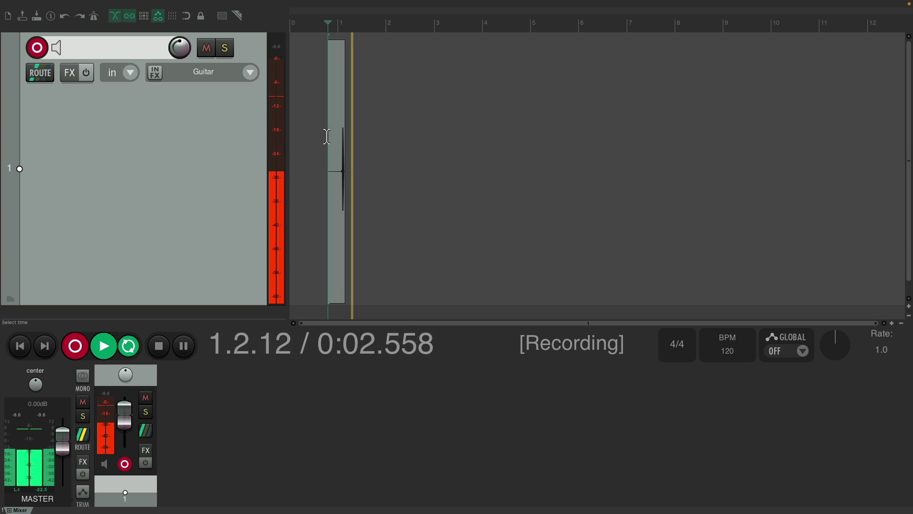
{"action": "key", "text": "ctrl+r"}
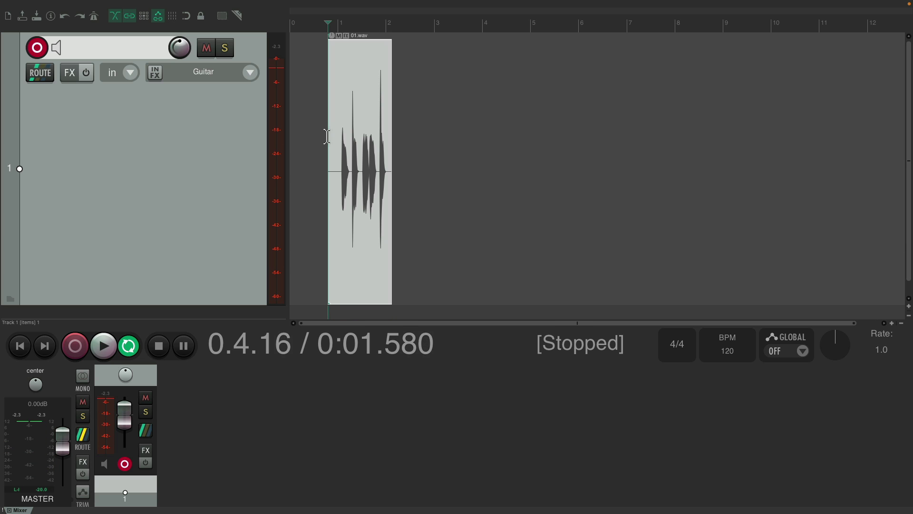
{"action": "left_click", "coordinate": [411, 128]}
{"action": "key", "text": "ctrl+r"}
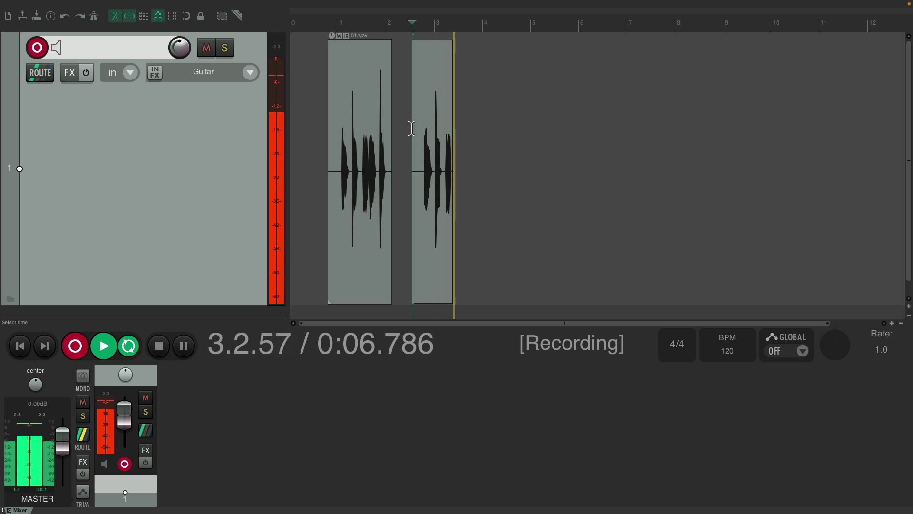
{"action": "key", "text": "ctrl+r"}
{"action": "left_click", "coordinate": [485, 126]}
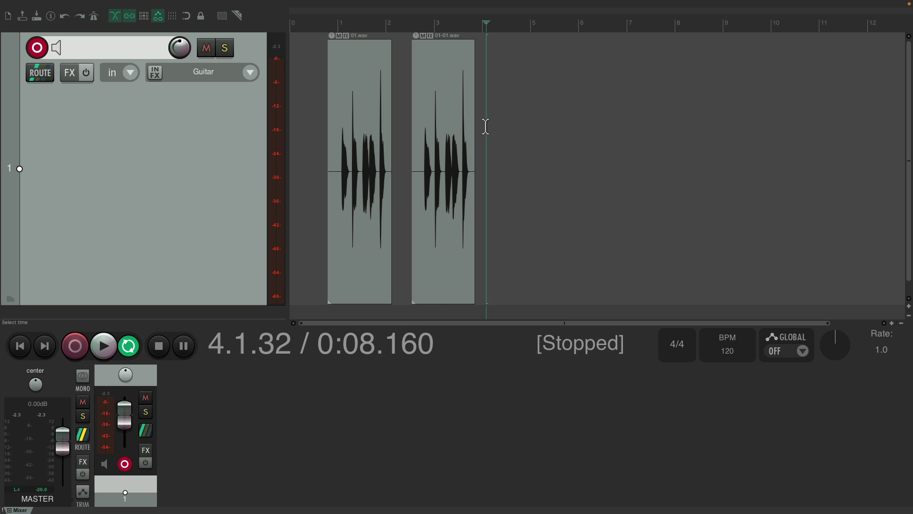
{"action": "key", "text": "ctrl+r"}
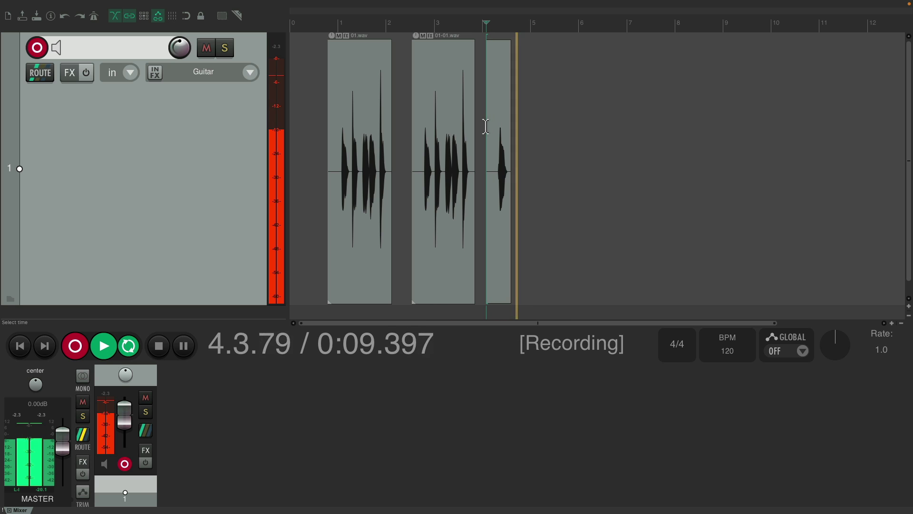
{"action": "key", "text": "ctrl+r"}
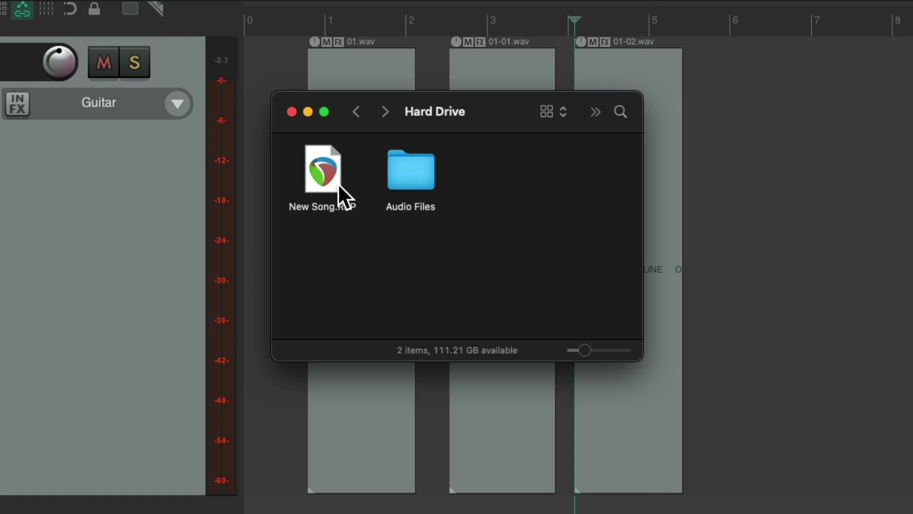
{"action": "left_click", "coordinate": [326, 178]}
{"action": "left_click", "coordinate": [410, 170]}
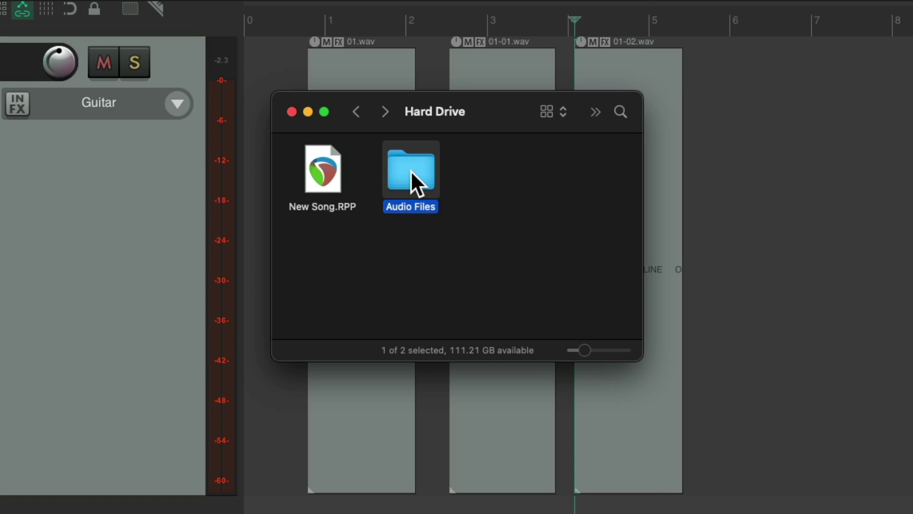
{"action": "double_click", "coordinate": [412, 172]}
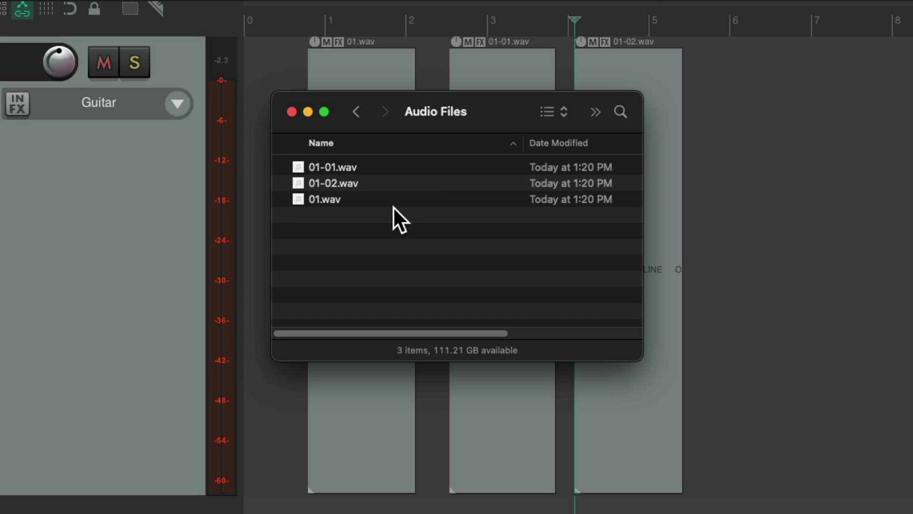
{"action": "left_click", "coordinate": [358, 111]}
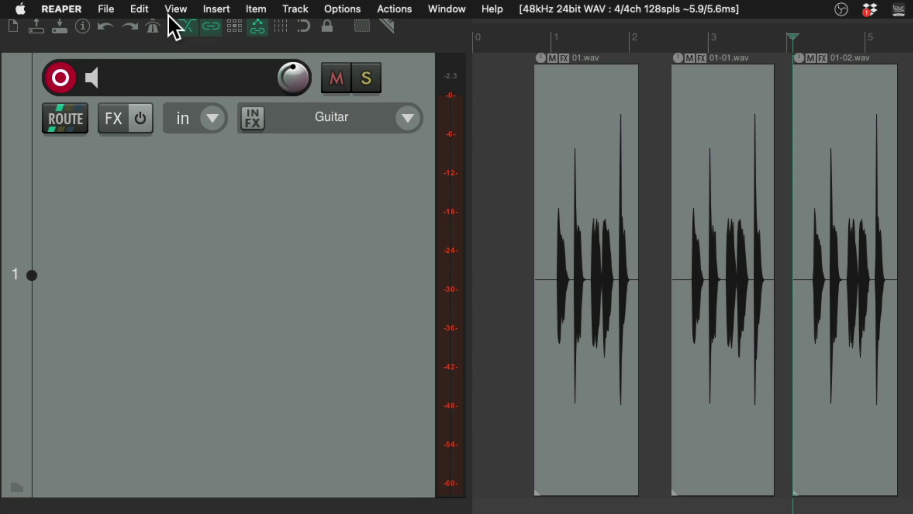
Save New Song, check the Backups folder, then select New Song.RPP, Audio Files and Backups
{"action": "left_click", "coordinate": [112, 8]}
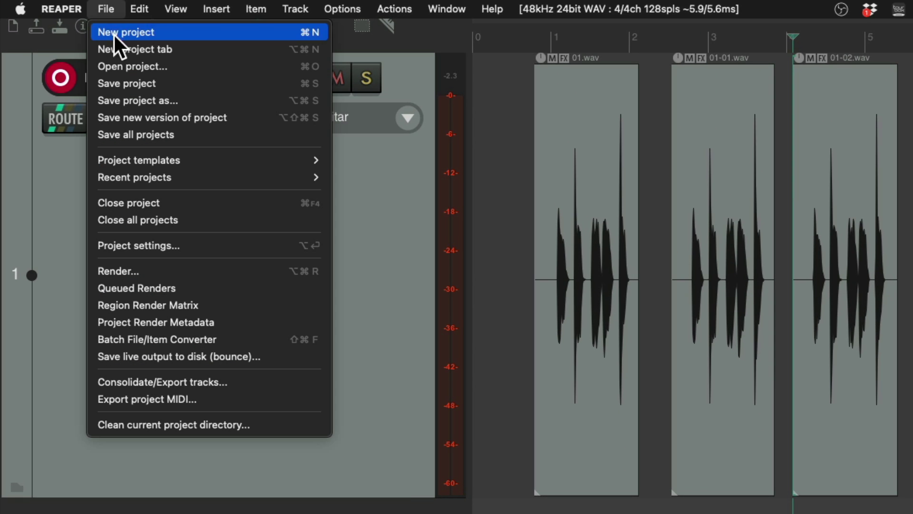
{"action": "left_click", "coordinate": [105, 84]}
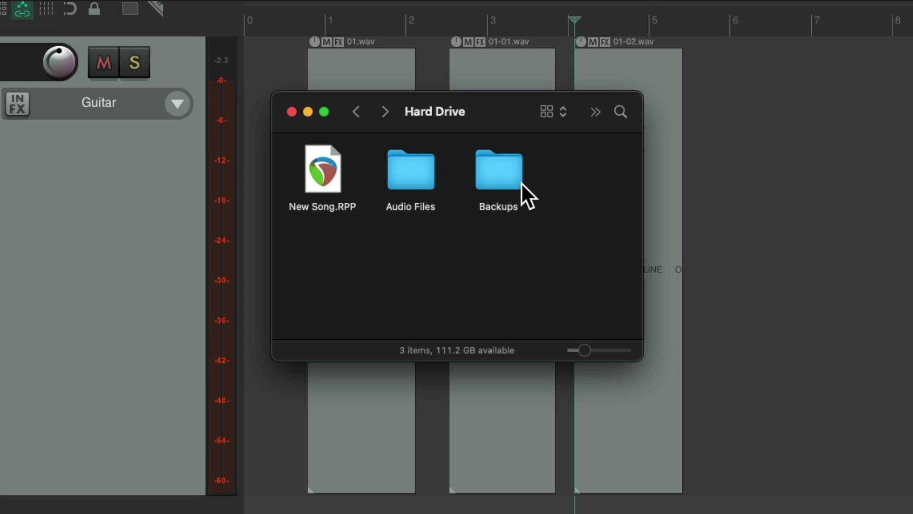
{"action": "double_click", "coordinate": [508, 181]}
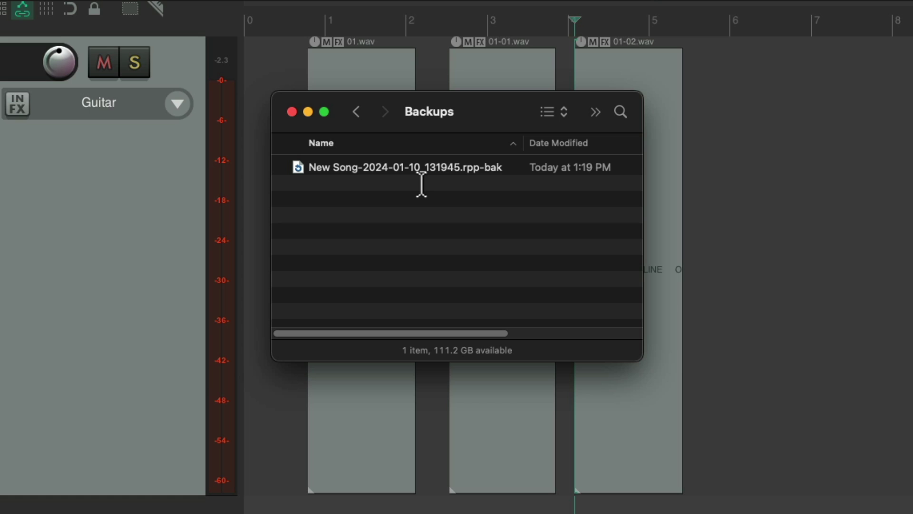
{"action": "left_click", "coordinate": [356, 111]}
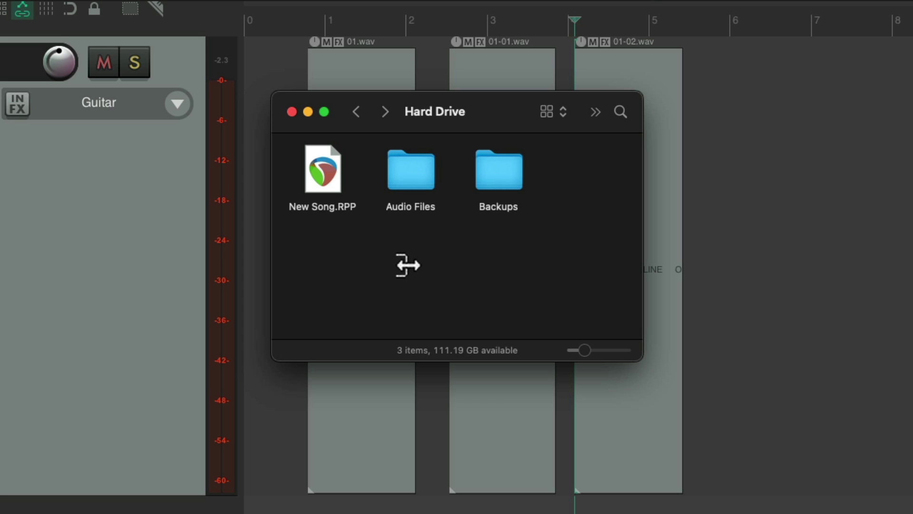
{"action": "key", "text": "super+a"}
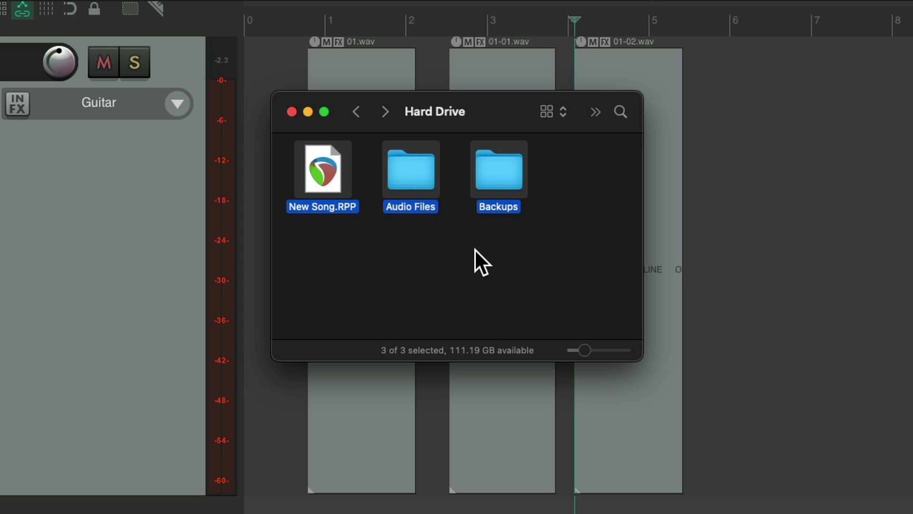
Delete the old project files and start a new empty project
{"action": "key", "text": "super+BackSpace"}
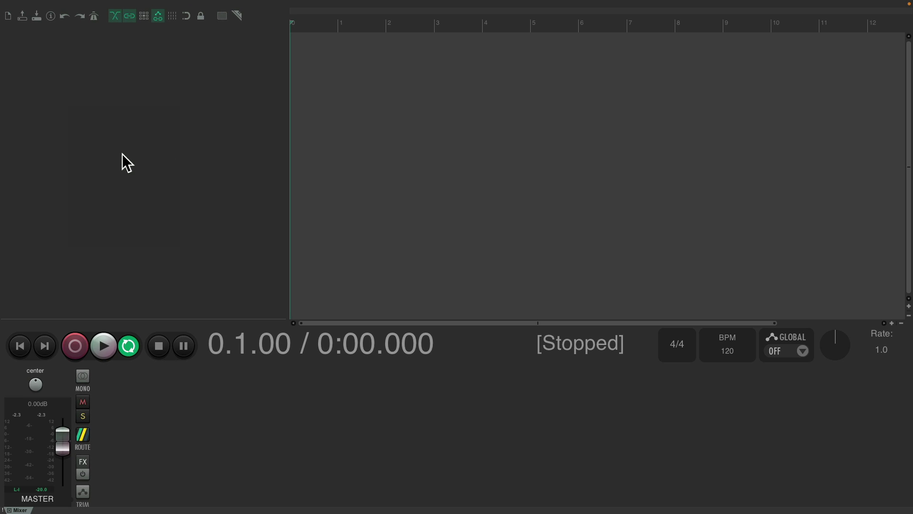
{"action": "left_click", "coordinate": [103, 8]}
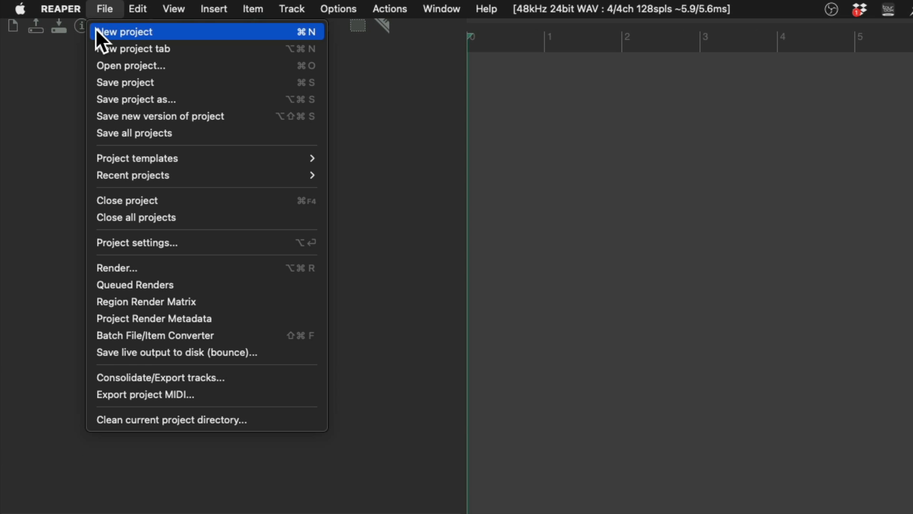
{"action": "left_click", "coordinate": [96, 30]}
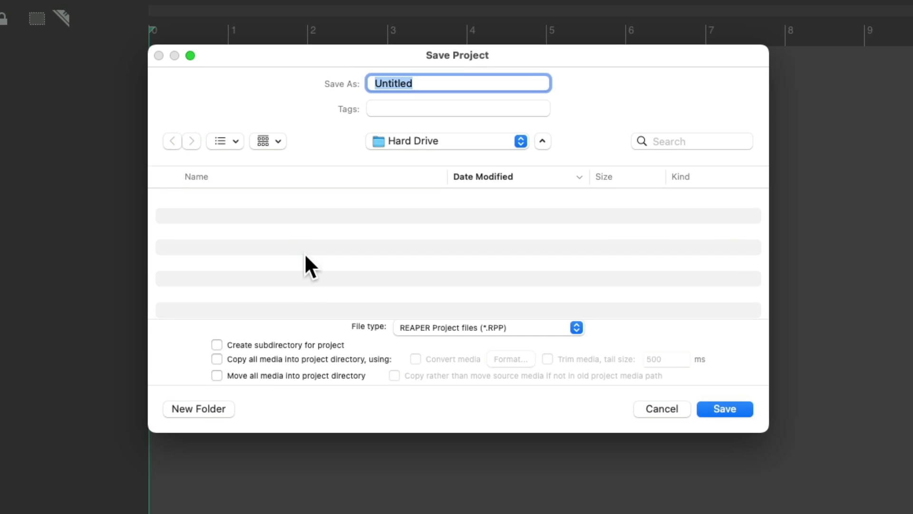
Save it as 'New Song' in its own subdirectory with all media copied
{"action": "left_click", "coordinate": [218, 345]}
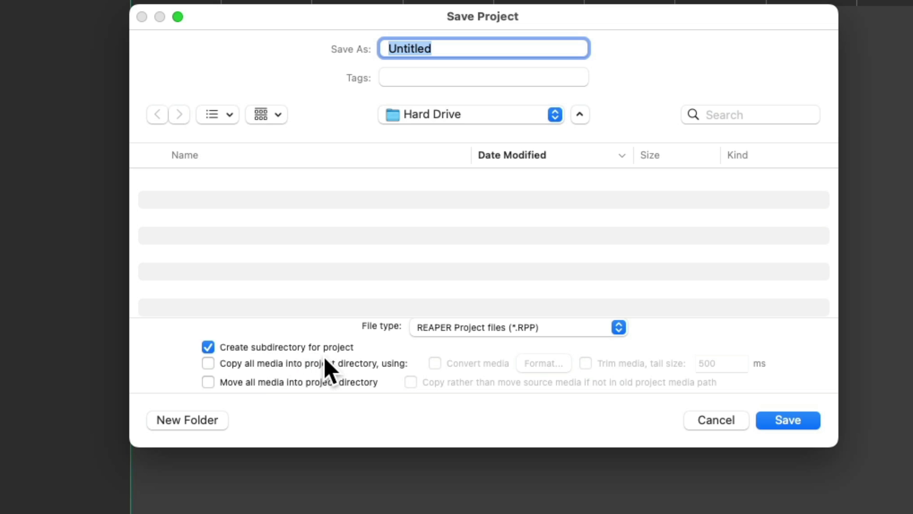
{"action": "left_click", "coordinate": [207, 362]}
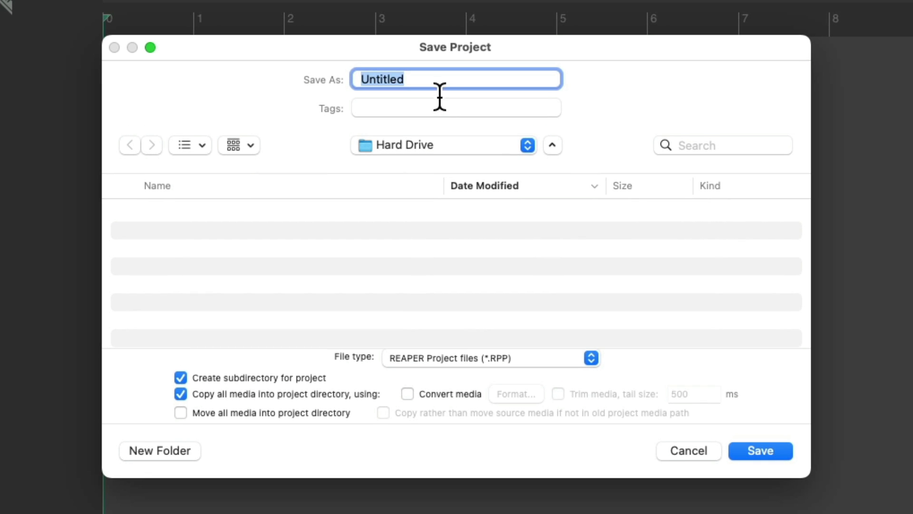
{"action": "type", "text": "New Song"}
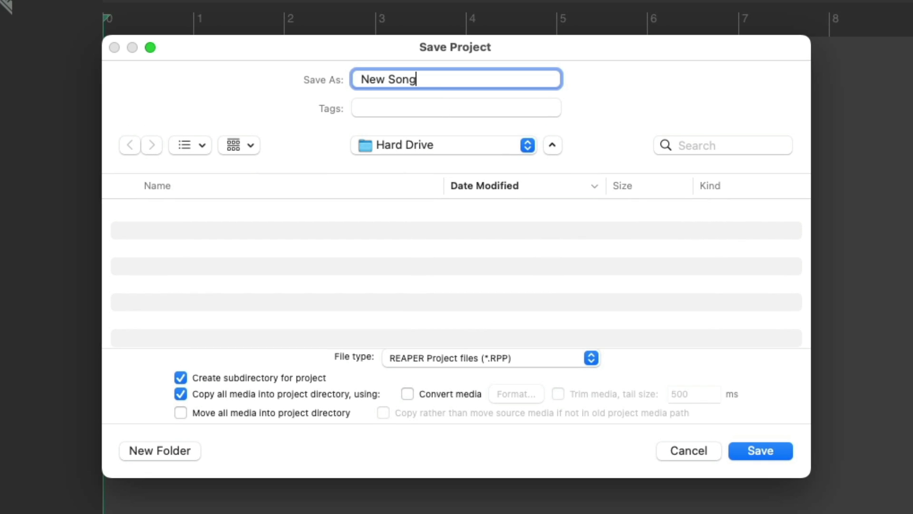
{"action": "key", "text": "Return"}
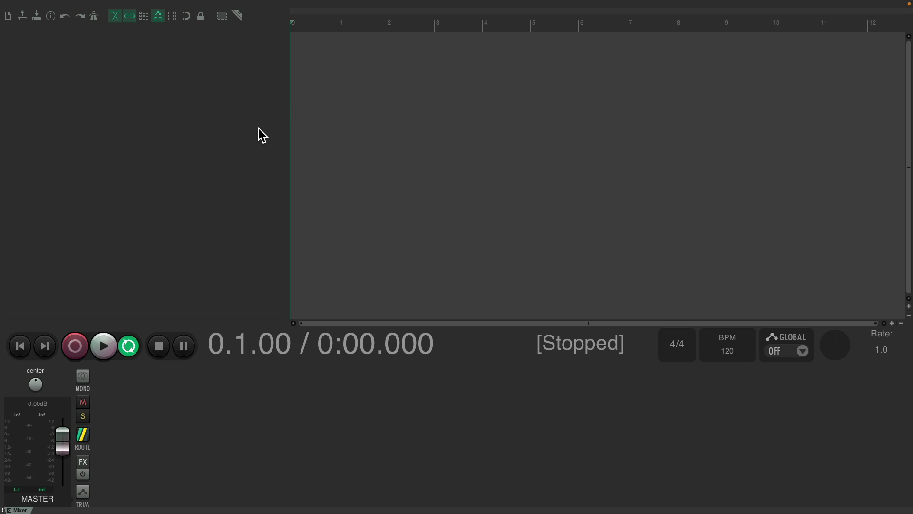
Add a record-armed track and record the first take just after the project start
{"action": "double_click", "coordinate": [198, 126]}
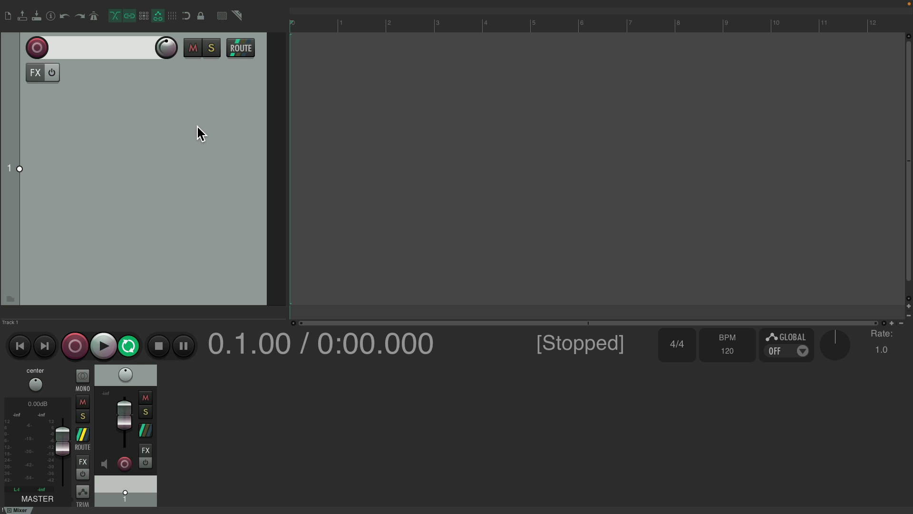
{"action": "left_click", "coordinate": [38, 47]}
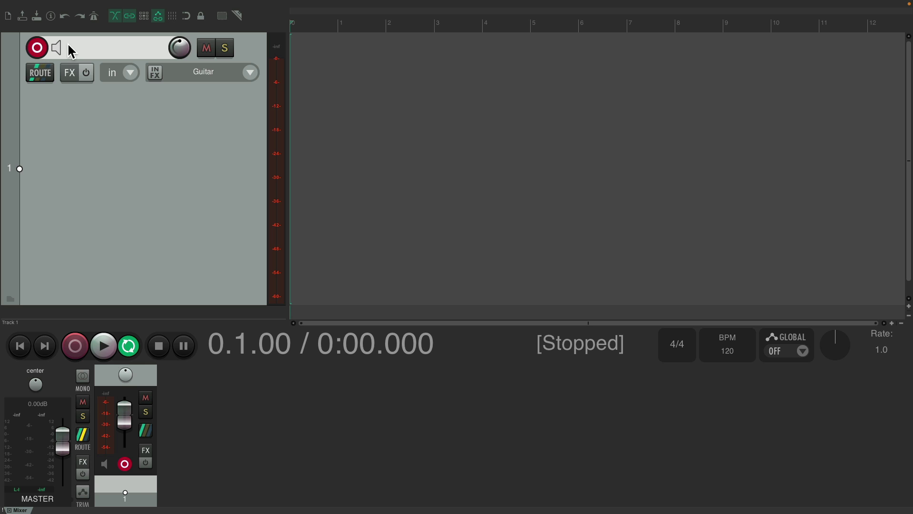
{"action": "left_click", "coordinate": [306, 100]}
{"action": "key", "text": "ctrl+r"}
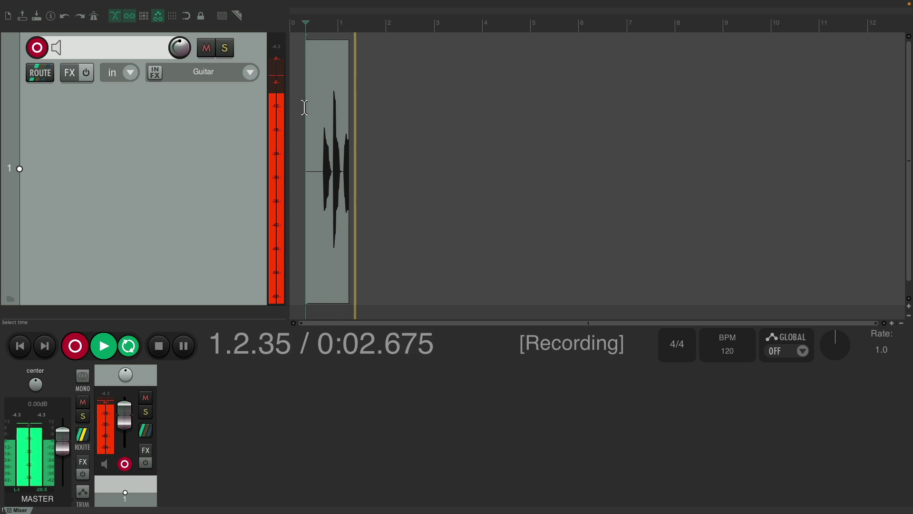
{"action": "key", "text": "space"}
Record two more takes after the first, then save the project
{"action": "left_click", "coordinate": [388, 132]}
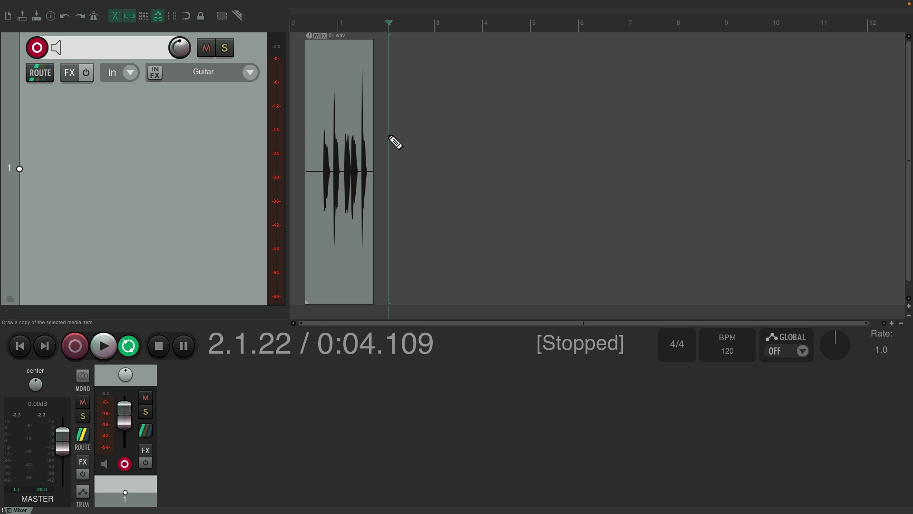
{"action": "key", "text": "ctrl+r"}
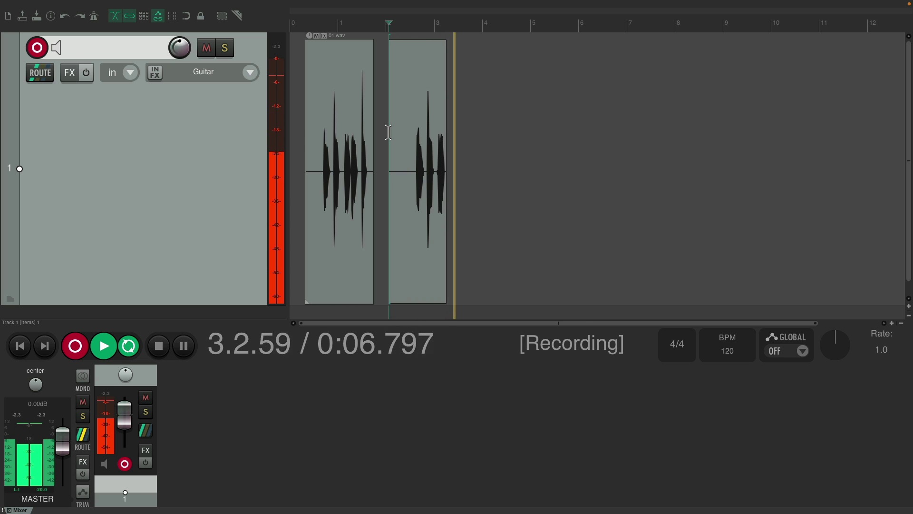
{"action": "key", "text": "space"}
{"action": "left_click", "coordinate": [482, 140]}
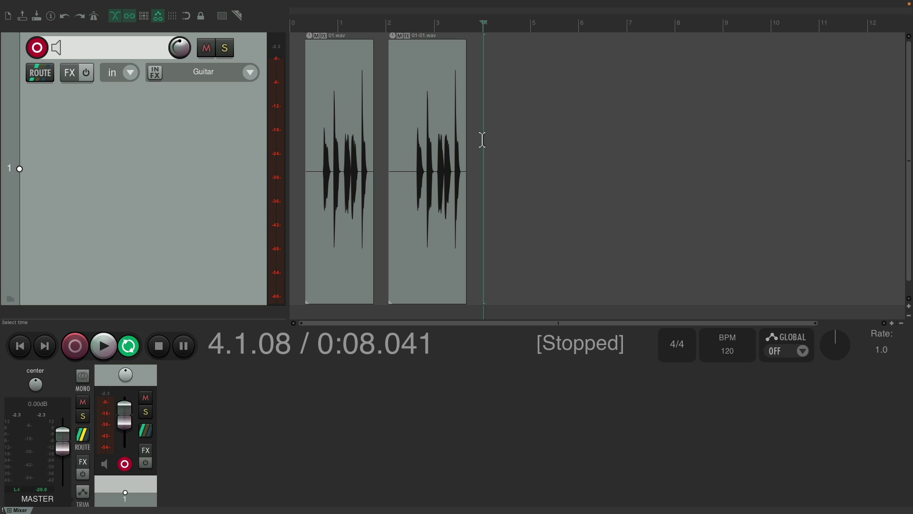
{"action": "key", "text": "ctrl+r"}
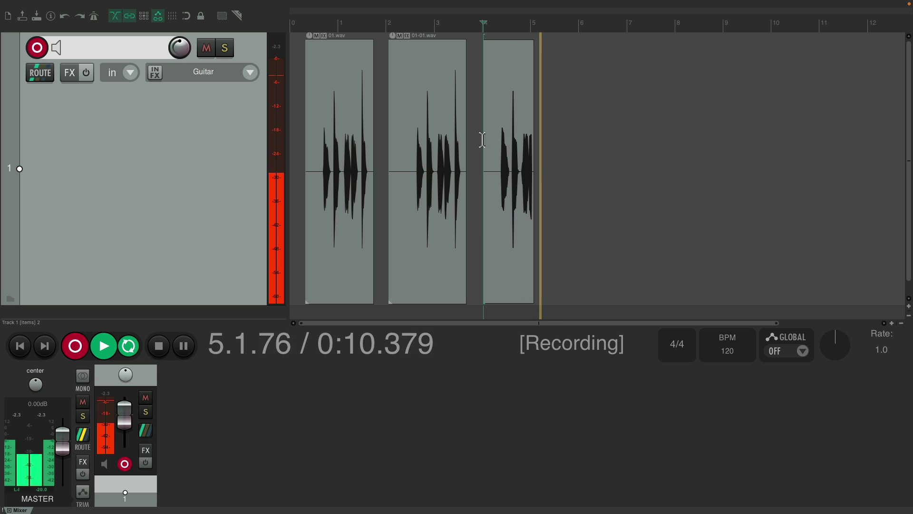
{"action": "key", "text": "space"}
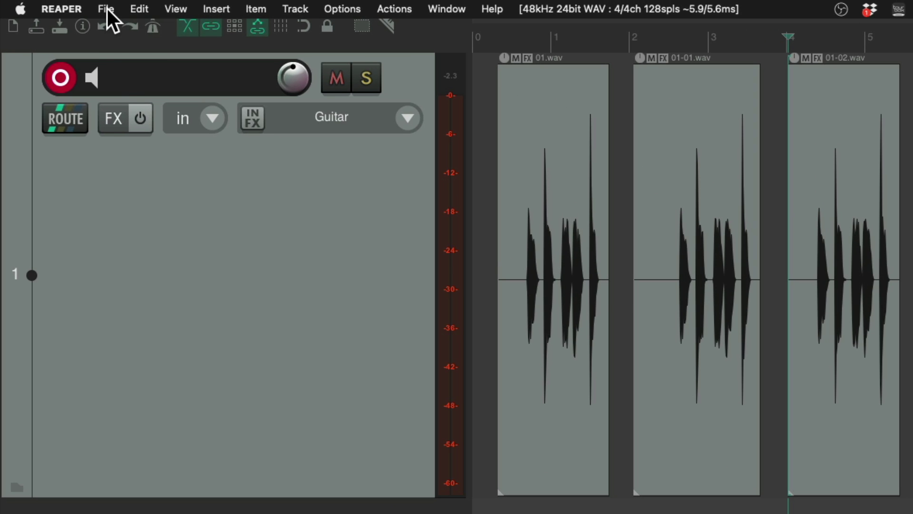
{"action": "left_click", "coordinate": [105, 9]}
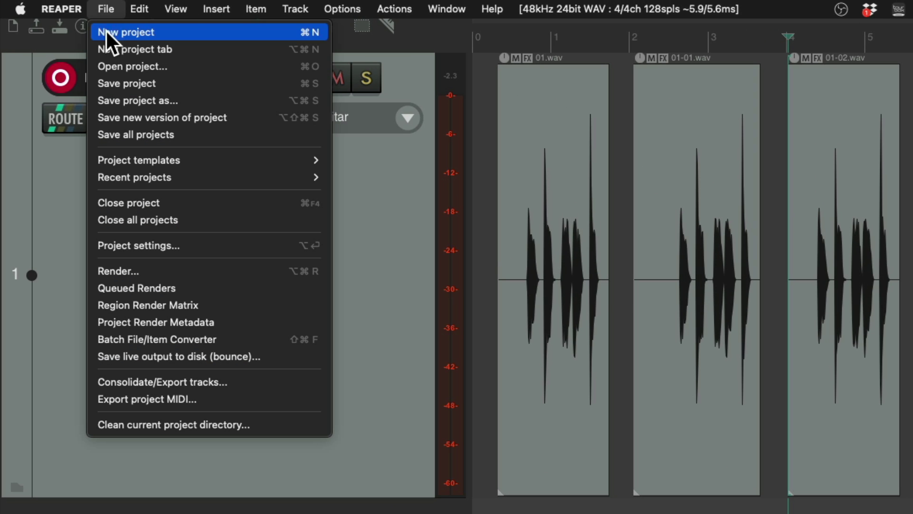
{"action": "left_click", "coordinate": [99, 83]}
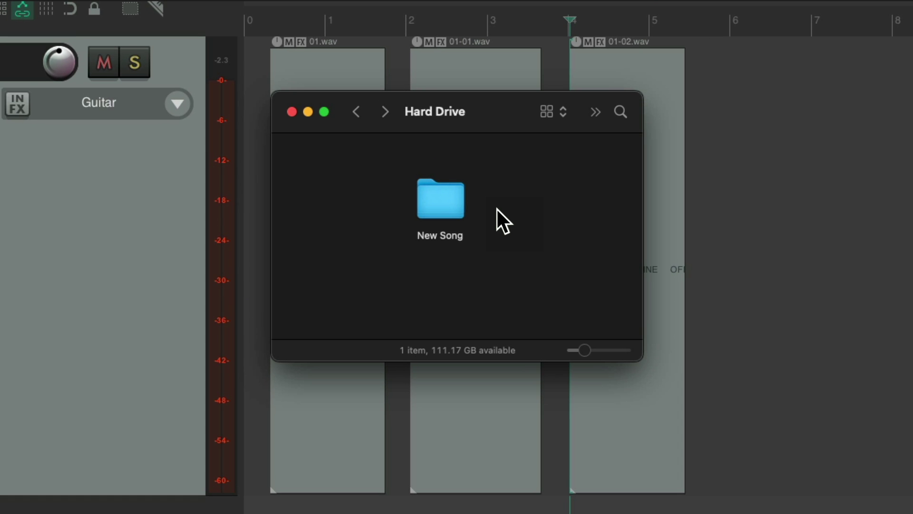
{"action": "double_click", "coordinate": [451, 205]}
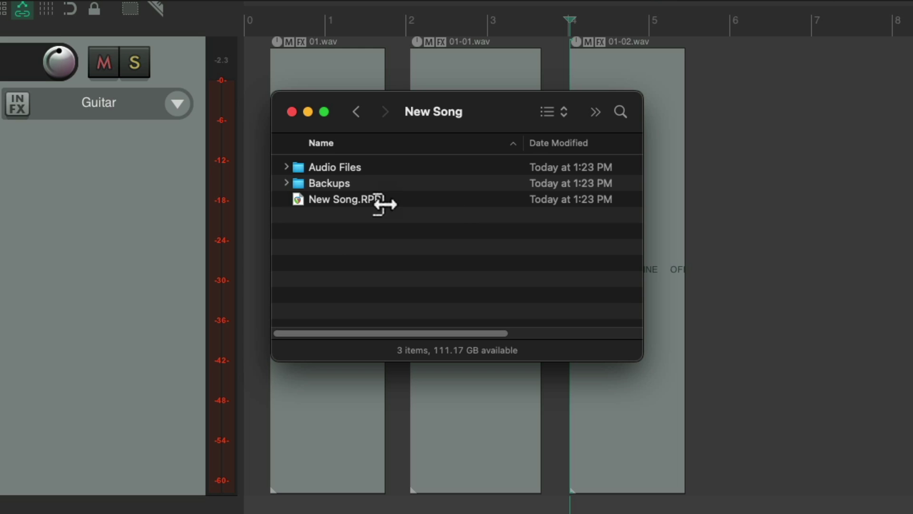
{"action": "left_click", "coordinate": [379, 203]}
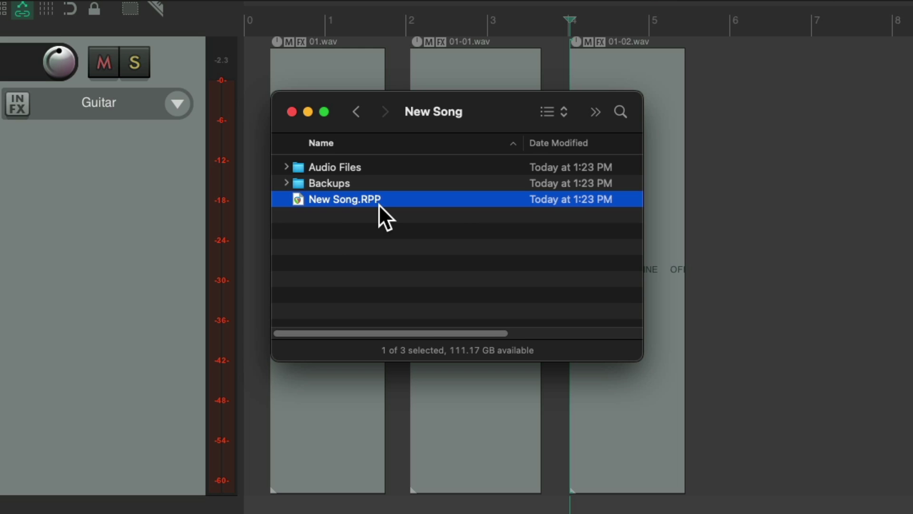
{"action": "double_click", "coordinate": [354, 168]}
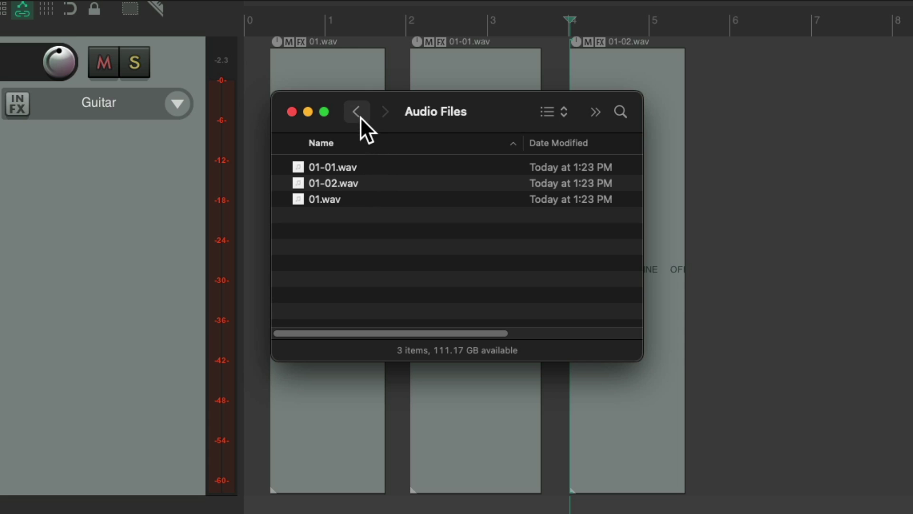
{"action": "left_click", "coordinate": [359, 116]}
{"action": "left_click", "coordinate": [349, 186]}
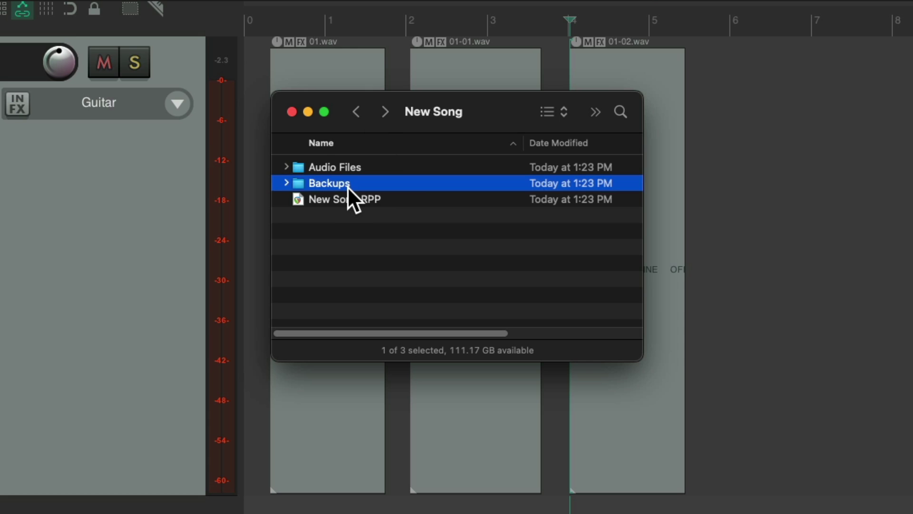
{"action": "double_click", "coordinate": [348, 186]}
{"action": "left_click", "coordinate": [357, 114]}
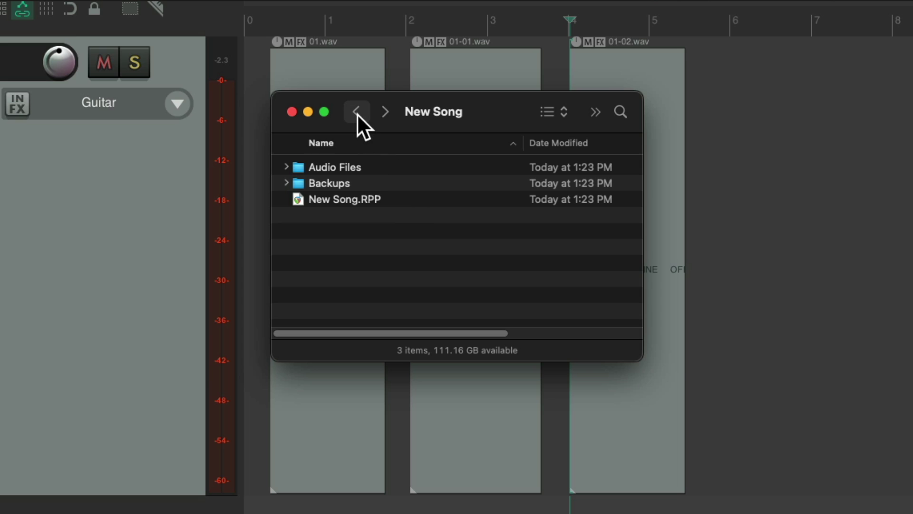
{"action": "left_click", "coordinate": [357, 112]}
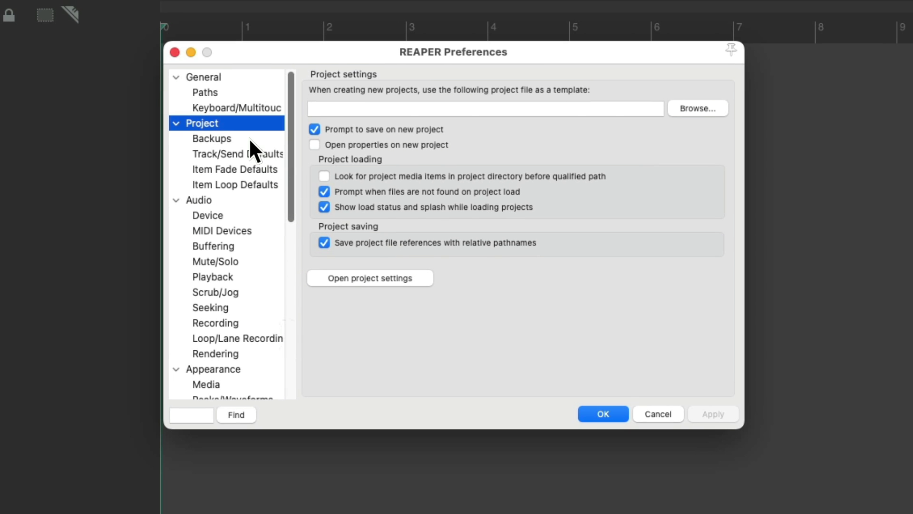
Auto-save every 5 minutes to an additional 'Auto-Backup' directory and apply the preferences
{"action": "left_click", "coordinate": [249, 139]}
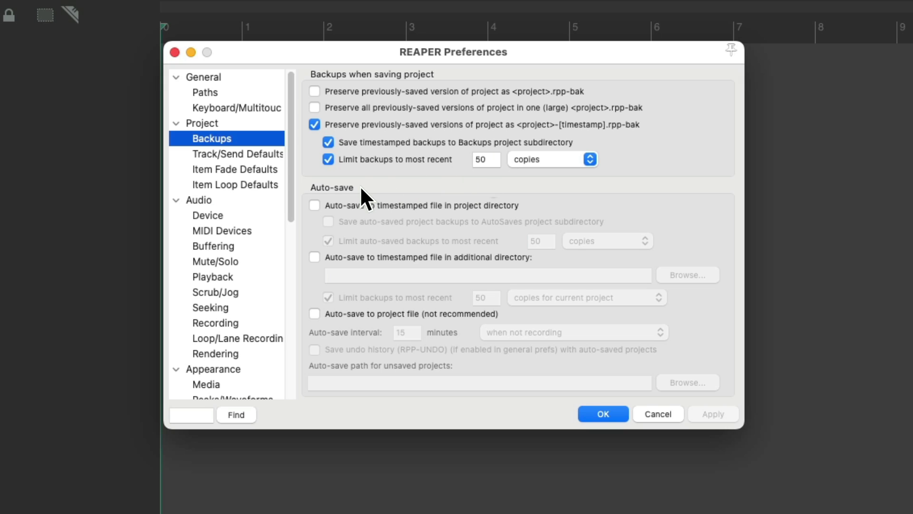
{"action": "left_click", "coordinate": [315, 257]}
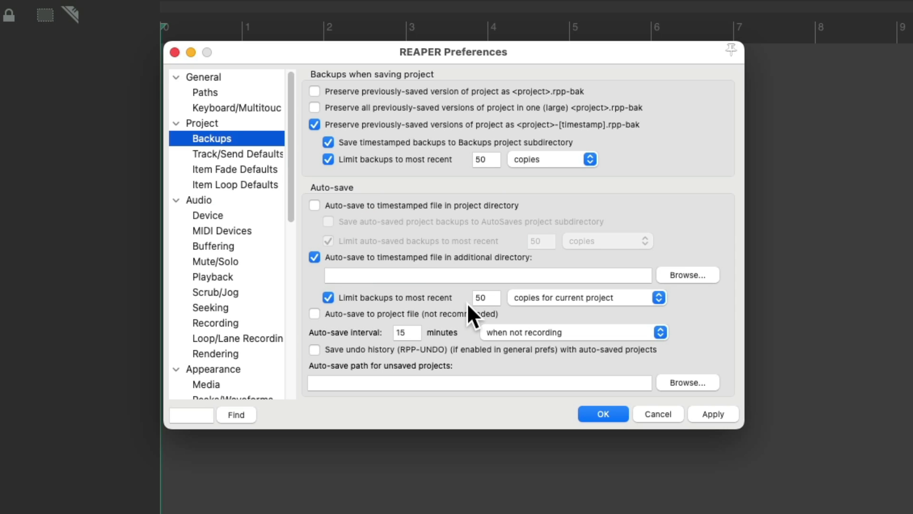
{"action": "left_click", "coordinate": [445, 274]}
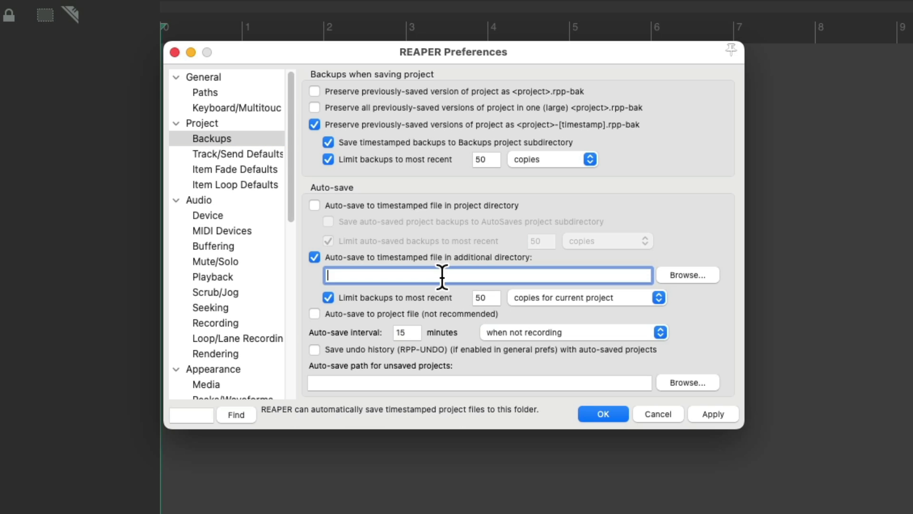
{"action": "type", "text": "Auto-Backup"}
{"action": "left_click", "coordinate": [361, 339]}
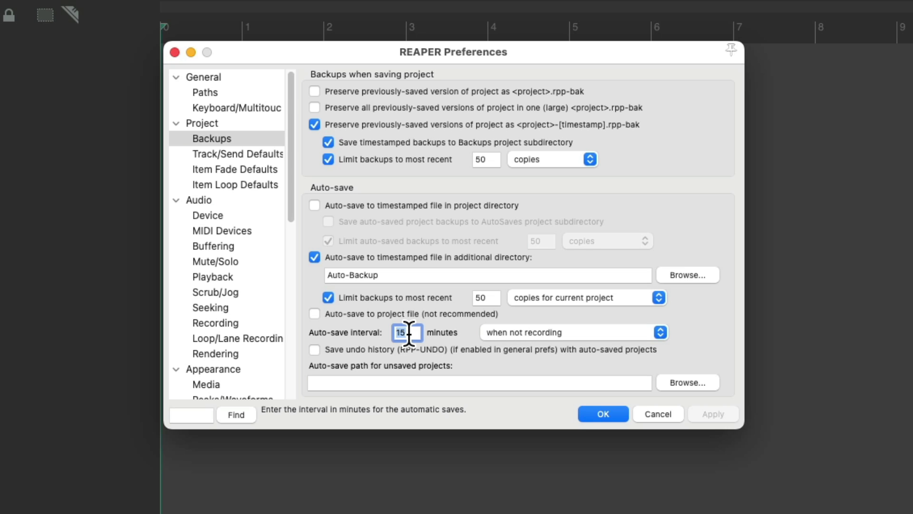
{"action": "type", "text": "5"}
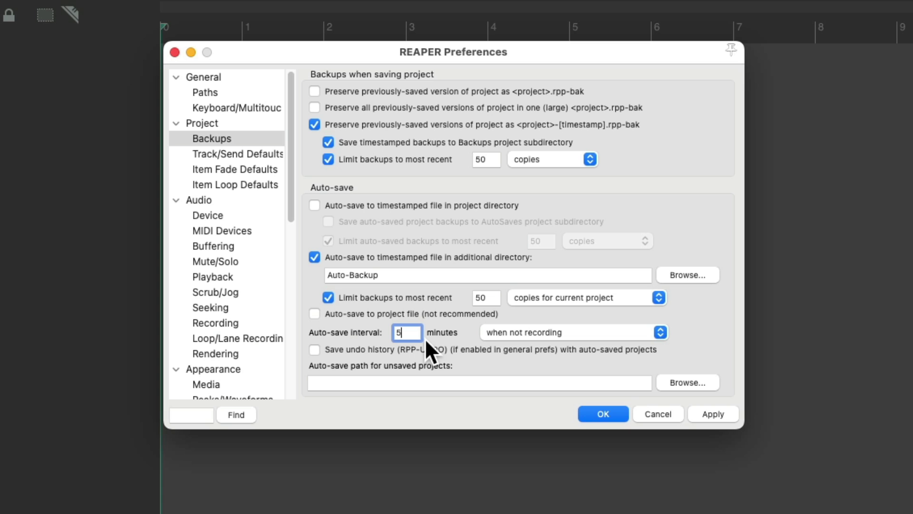
{"action": "left_click", "coordinate": [600, 413]}
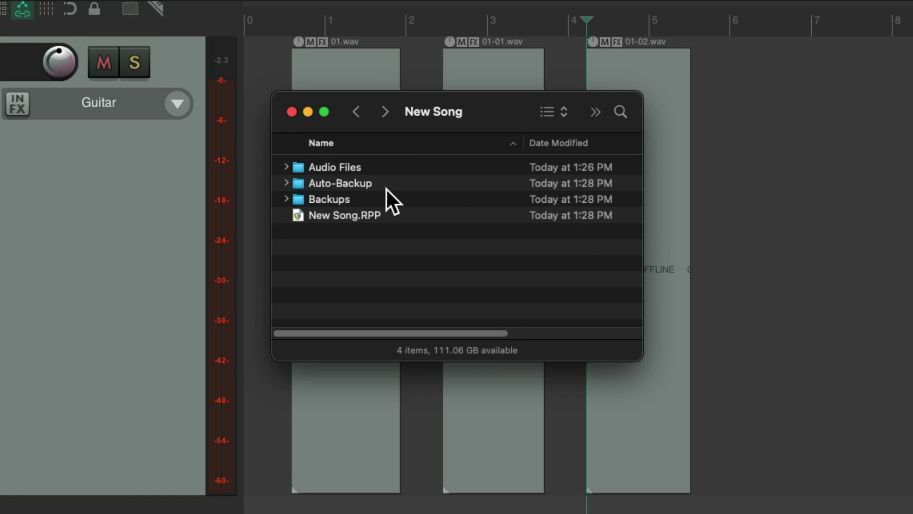
Inspect the Backups and Auto-Backup folders in Finder, returning to the New Song folder each time
{"action": "double_click", "coordinate": [339, 202]}
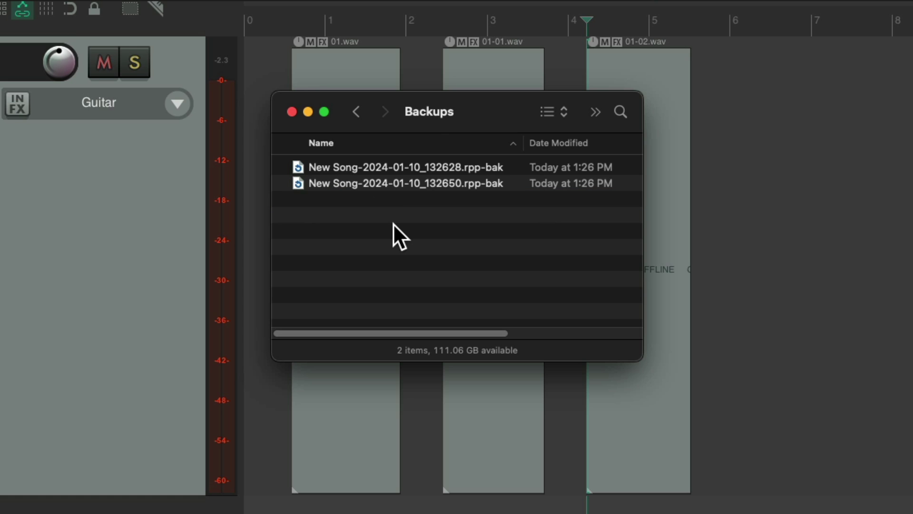
{"action": "left_click", "coordinate": [356, 112]}
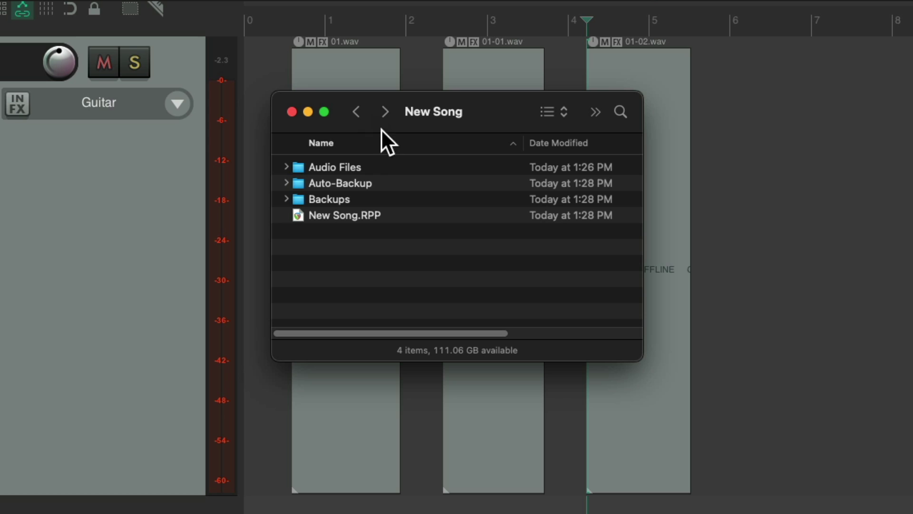
{"action": "double_click", "coordinate": [372, 184]}
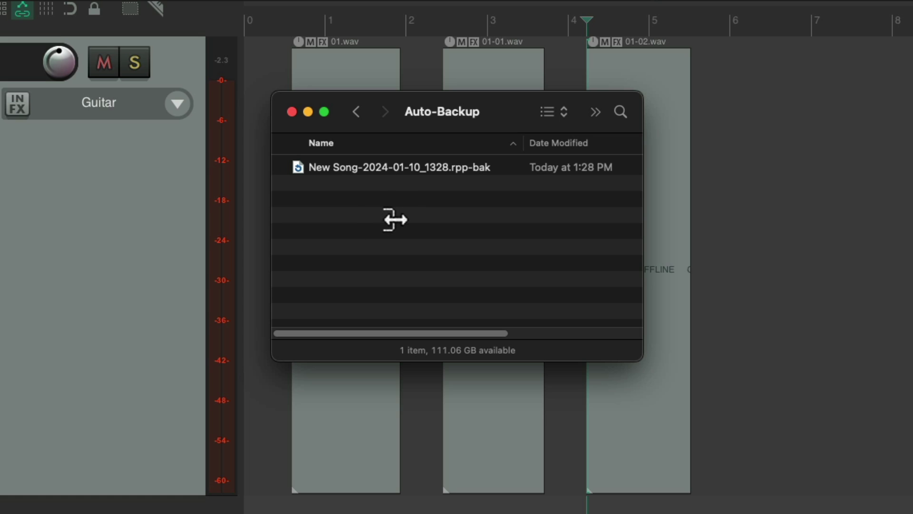
{"action": "left_click", "coordinate": [358, 110]}
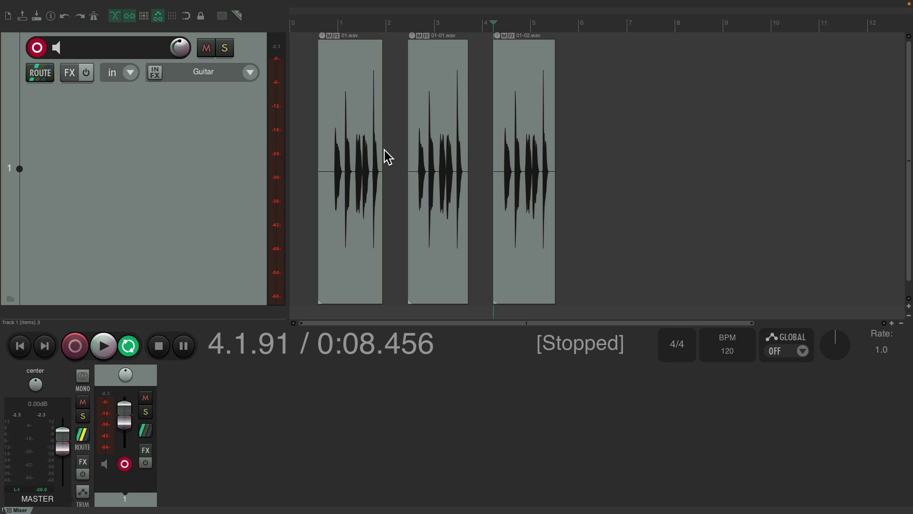
Turn on 'Open properties on new project' in REAPER's Project preferences
{"action": "key", "text": "super+comma"}
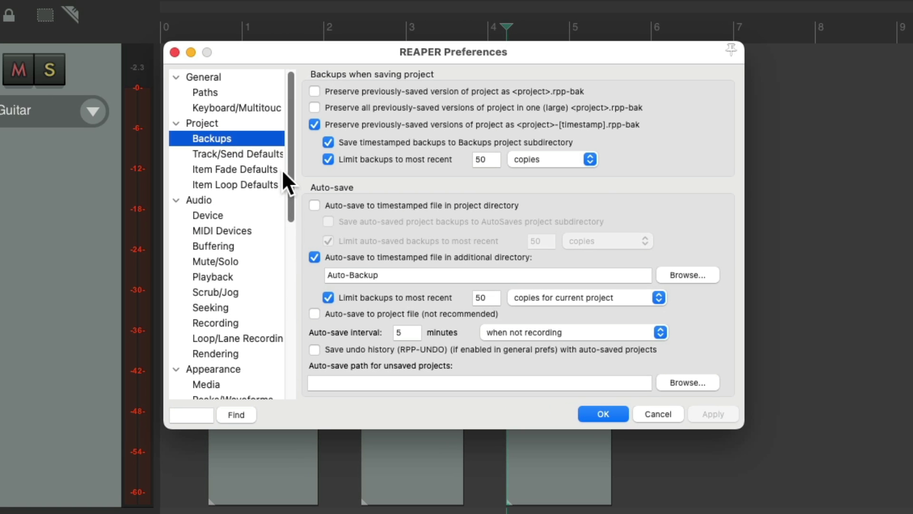
{"action": "left_click", "coordinate": [240, 125]}
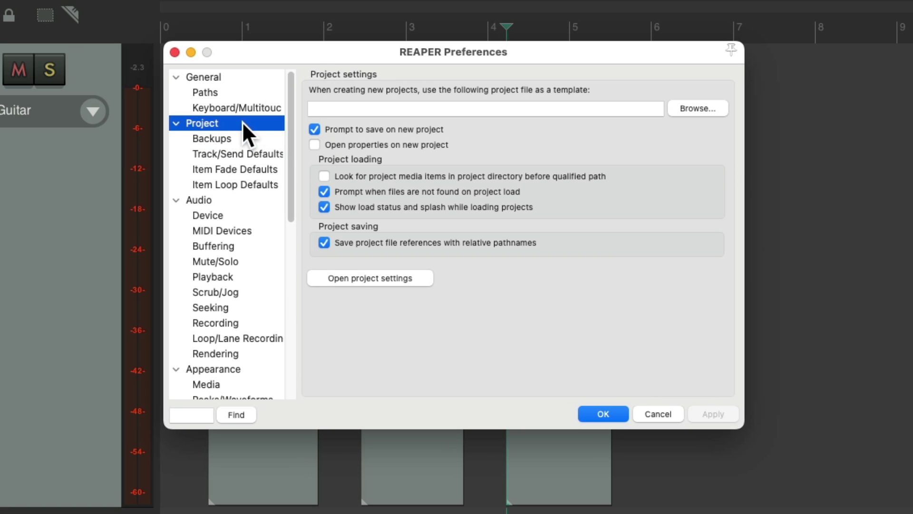
{"action": "left_click", "coordinate": [314, 144]}
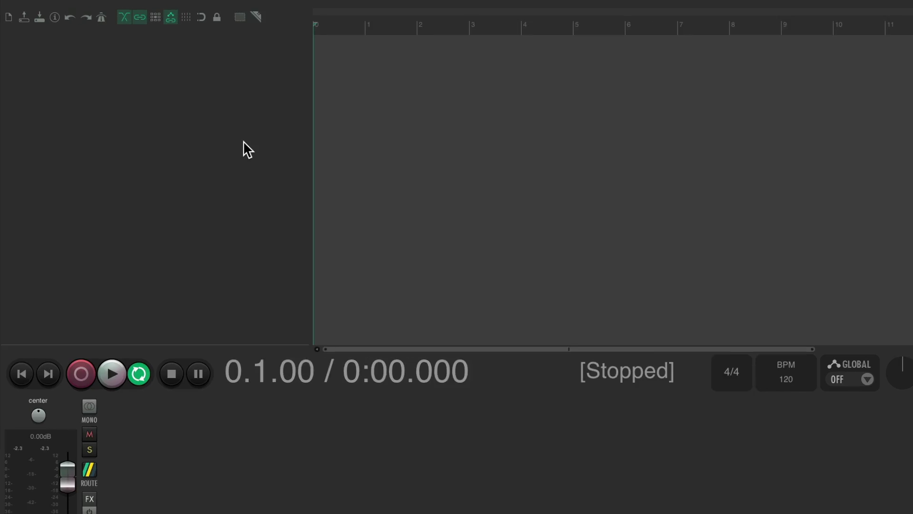
Start a new project and save it as 'New Song 2'
{"action": "left_click", "coordinate": [113, 10]}
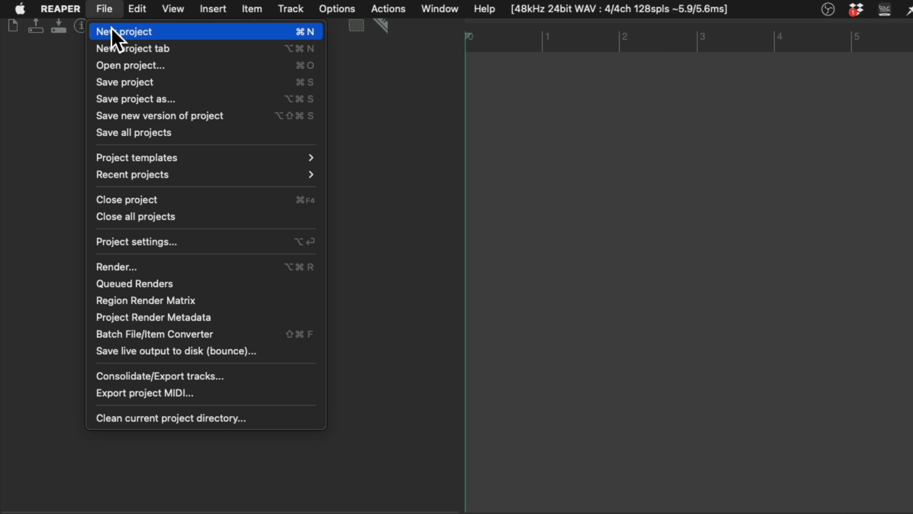
{"action": "left_click", "coordinate": [111, 30]}
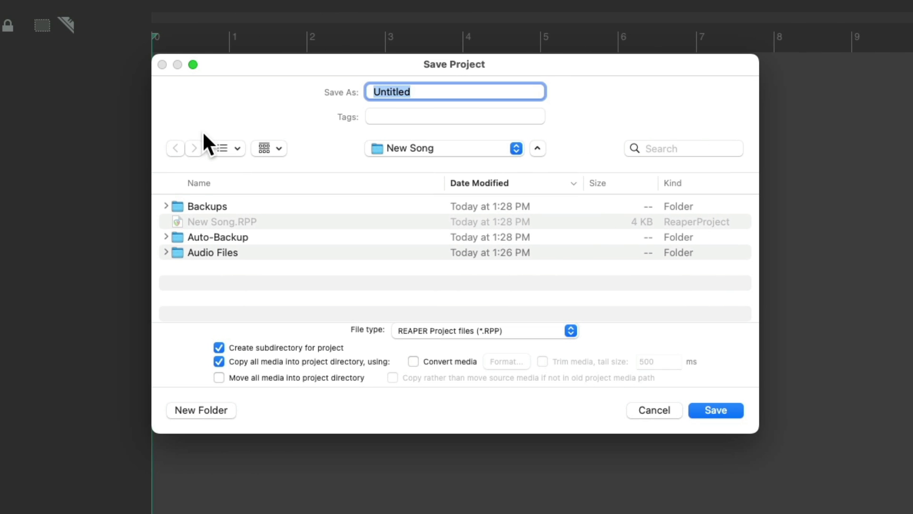
{"action": "type", "text": "New Song 2"}
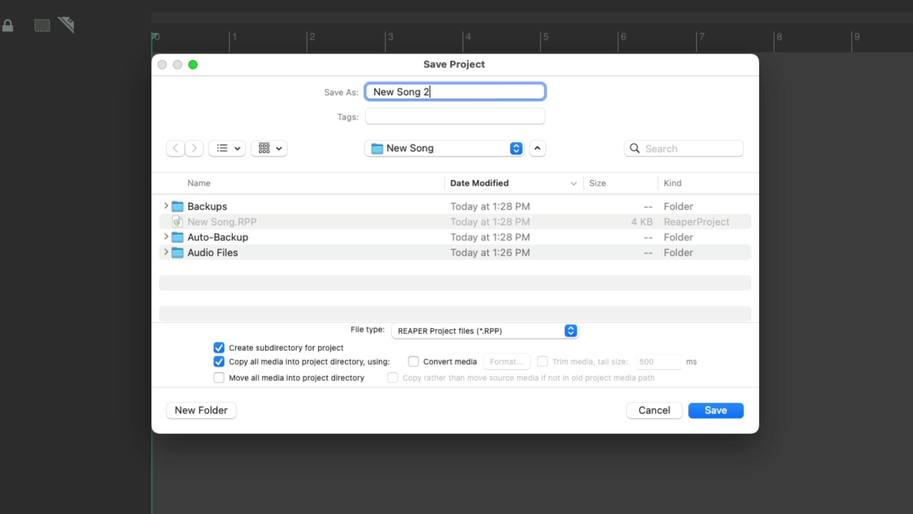
{"action": "key", "text": "Return"}
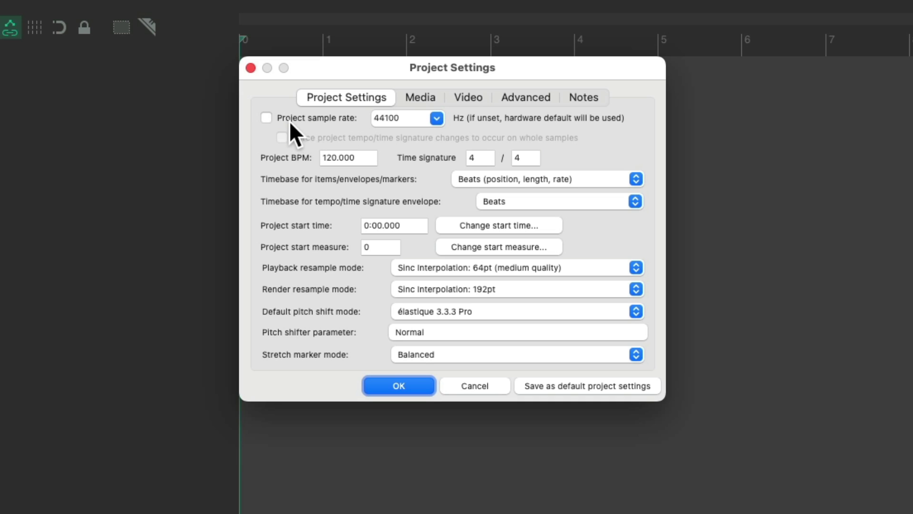
Toggle the fixed project sample rate on and back off, then close Project Settings
{"action": "left_click", "coordinate": [267, 118]}
{"action": "left_click", "coordinate": [267, 118]}
{"action": "left_click", "coordinate": [579, 386]}
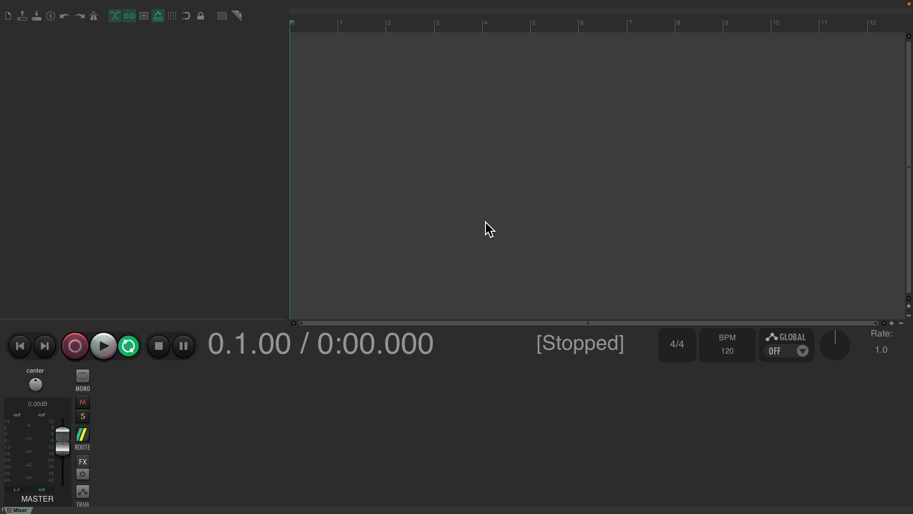
Create a new project saved as 'New Song 3' and cancel its Project Settings
{"action": "left_click", "coordinate": [64, 8]}
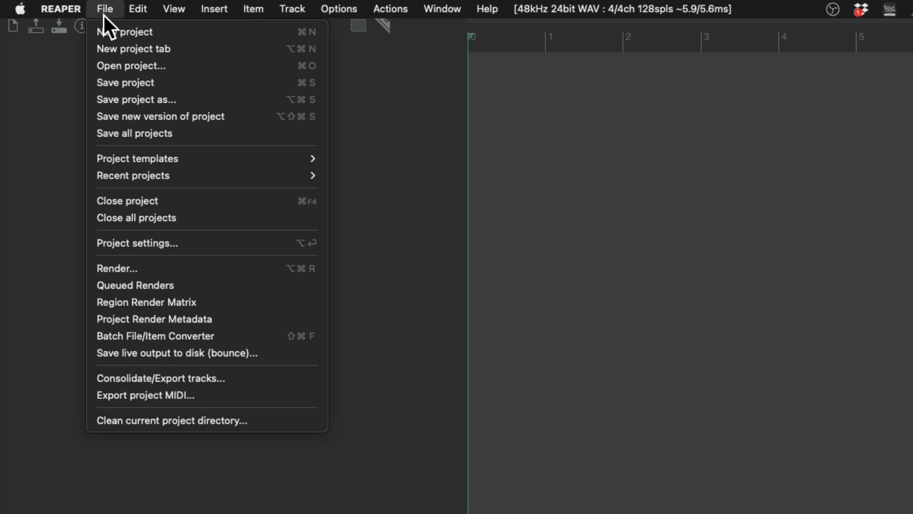
{"action": "left_click", "coordinate": [103, 27]}
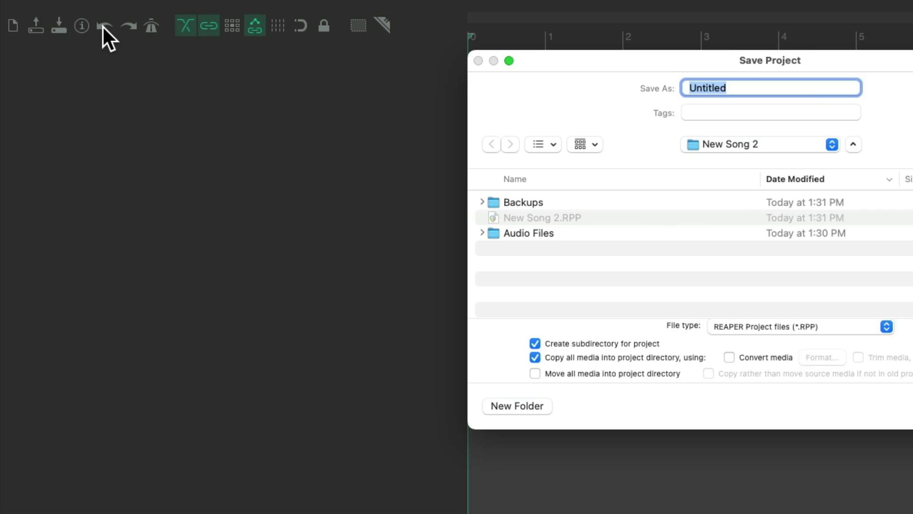
{"action": "type", "text": "New Song 3"}
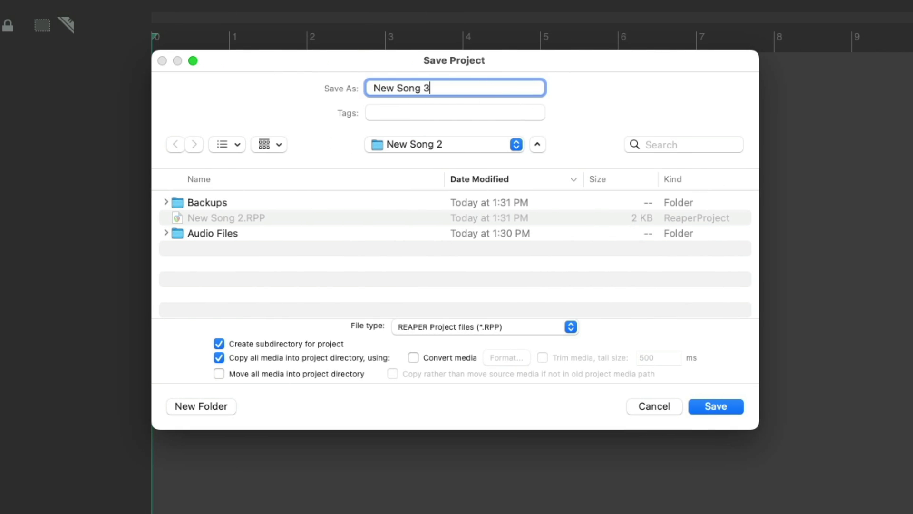
{"action": "key", "text": "Return"}
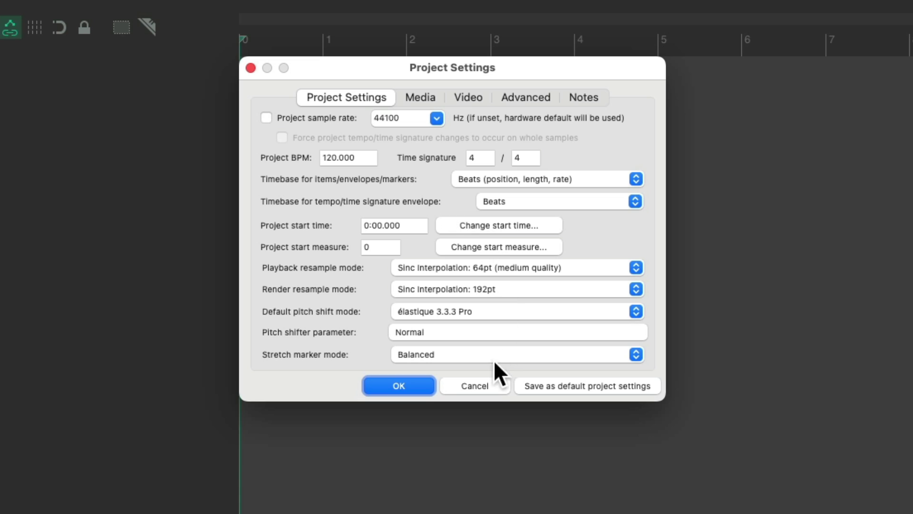
{"action": "left_click", "coordinate": [482, 385]}
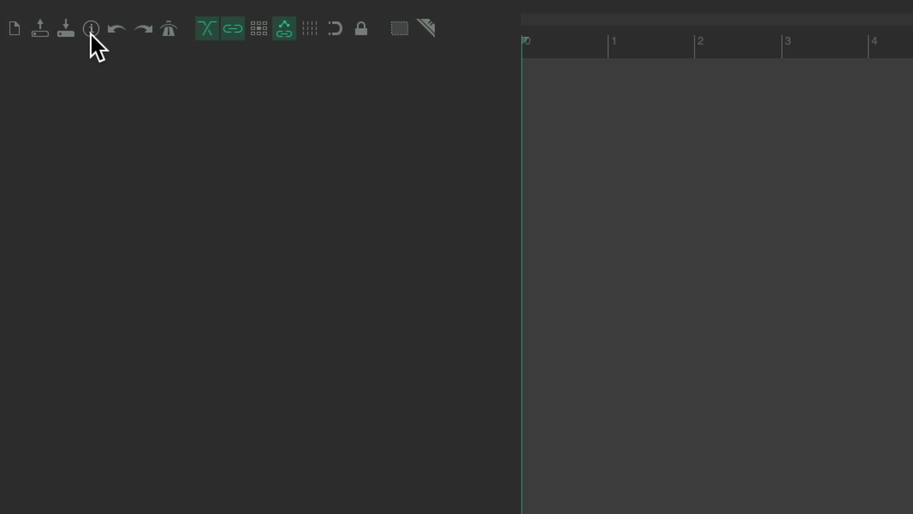
Reopen Project Settings from the toolbar and browse the Media, Video, Advanced and Notes tabs
{"action": "left_click", "coordinate": [91, 32]}
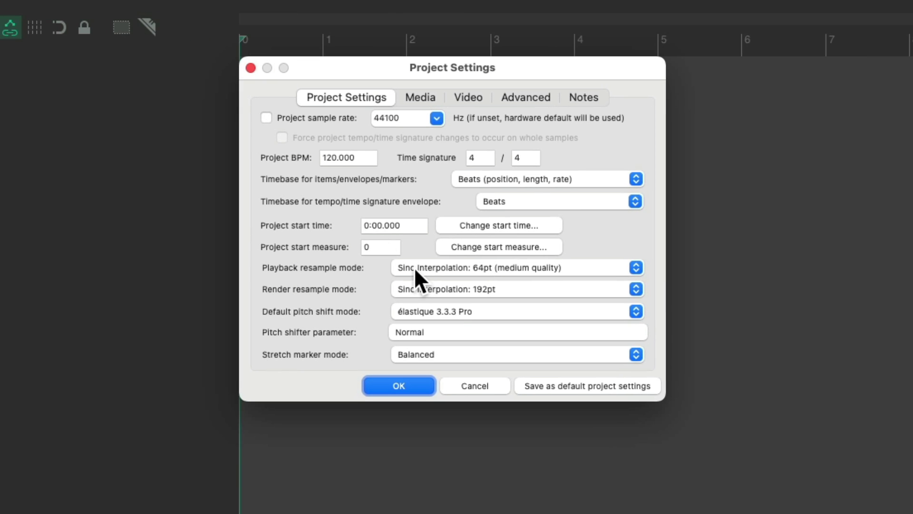
{"action": "left_click", "coordinate": [420, 100]}
{"action": "left_click", "coordinate": [470, 99]}
{"action": "left_click", "coordinate": [513, 99]}
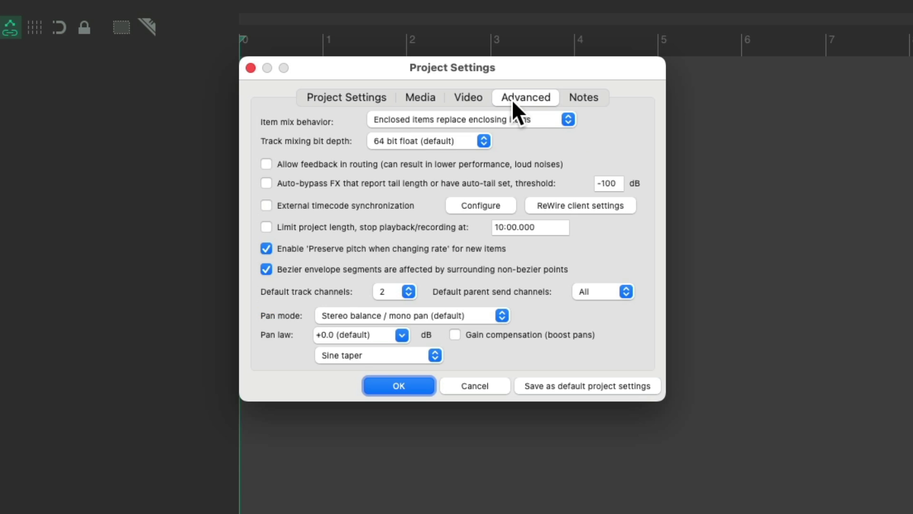
{"action": "left_click", "coordinate": [575, 100]}
{"action": "left_click", "coordinate": [362, 99]}
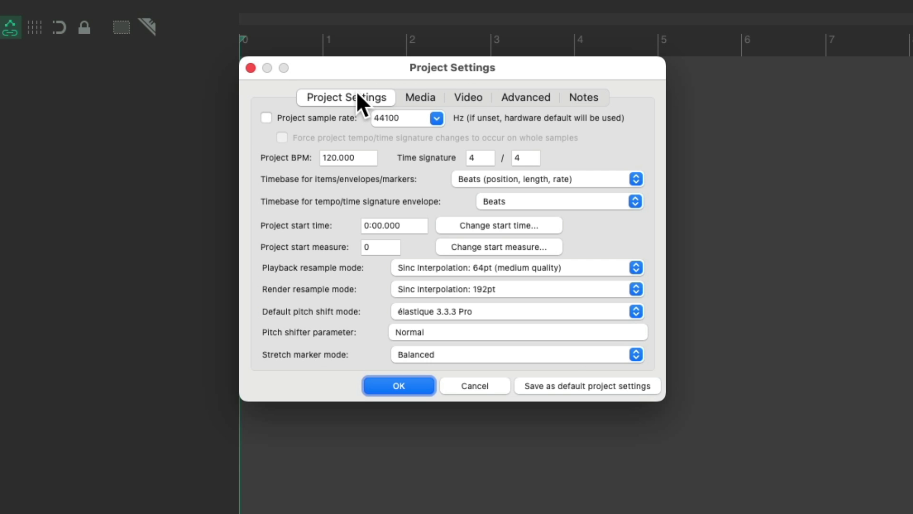
{"action": "left_click", "coordinate": [250, 68]}
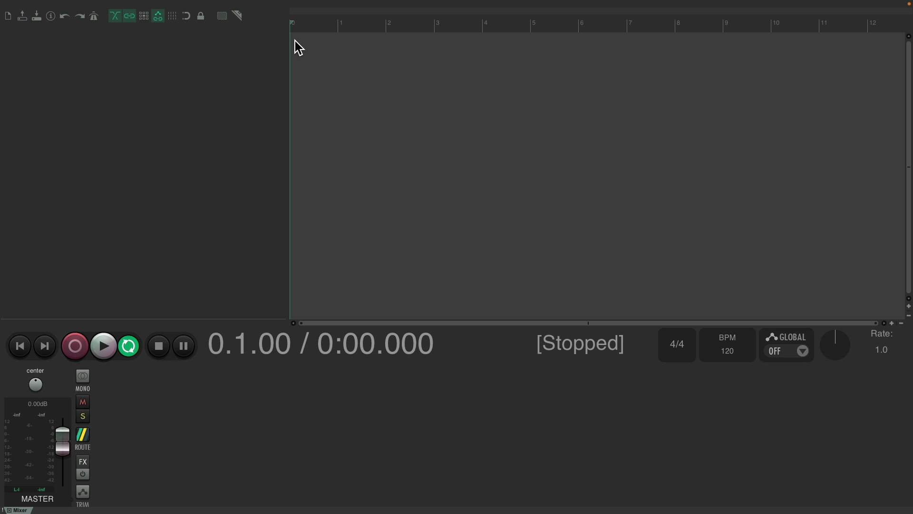
{"action": "key", "text": "super+comma"}
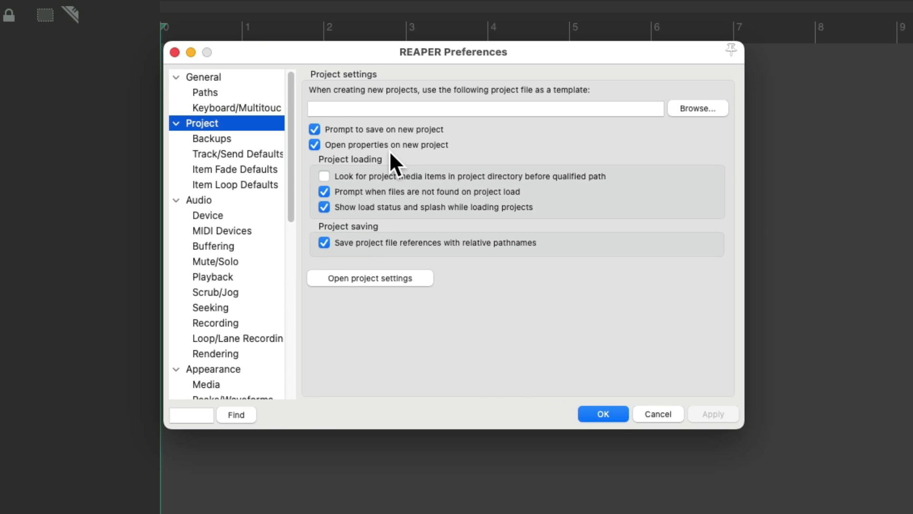
Switch off 'Open properties on new project', apply, then check and close Project Settings
{"action": "left_click", "coordinate": [315, 145]}
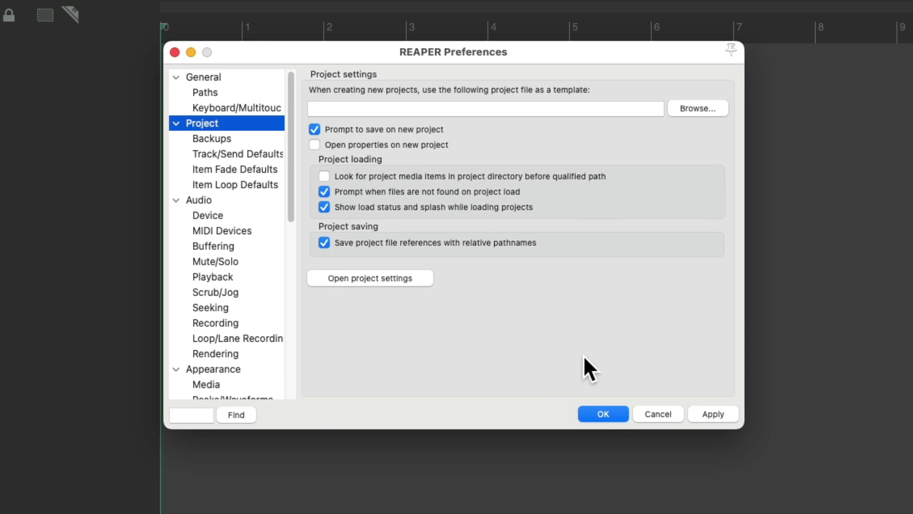
{"action": "left_click", "coordinate": [597, 412]}
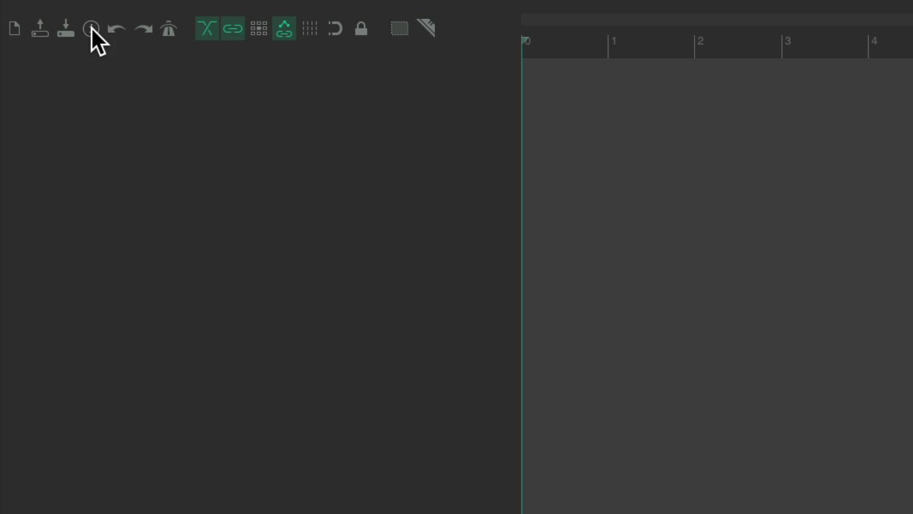
{"action": "left_click", "coordinate": [91, 28]}
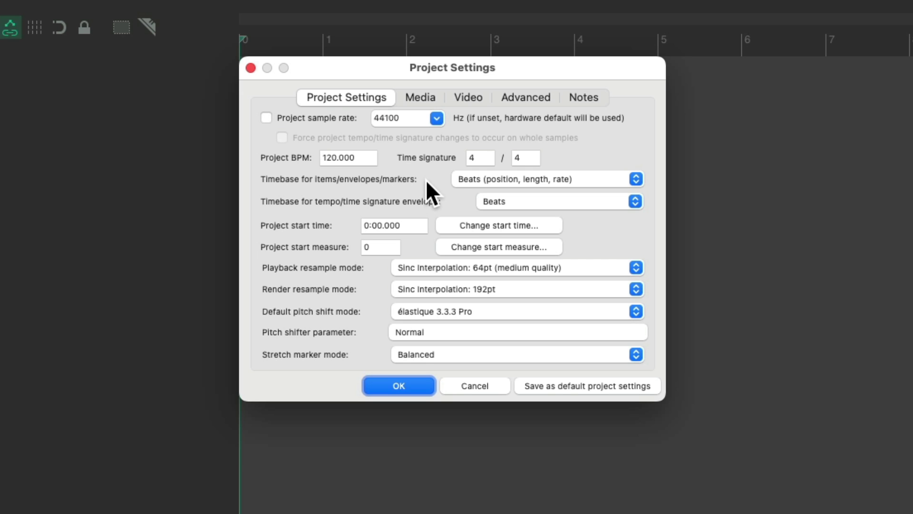
{"action": "left_click", "coordinate": [412, 385]}
Re-enable 'Open properties on new project' and switch off 'Prompt to save on new project'
{"action": "key", "text": "super+comma"}
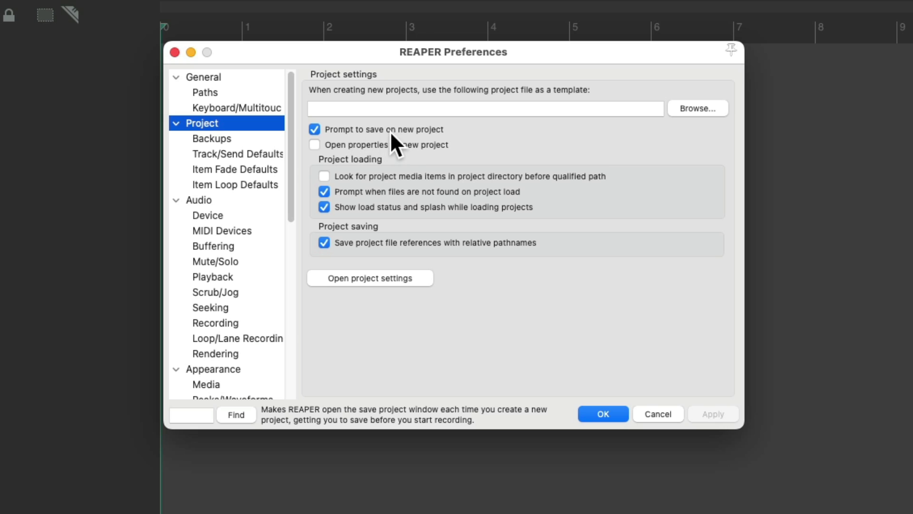
{"action": "left_click", "coordinate": [314, 145]}
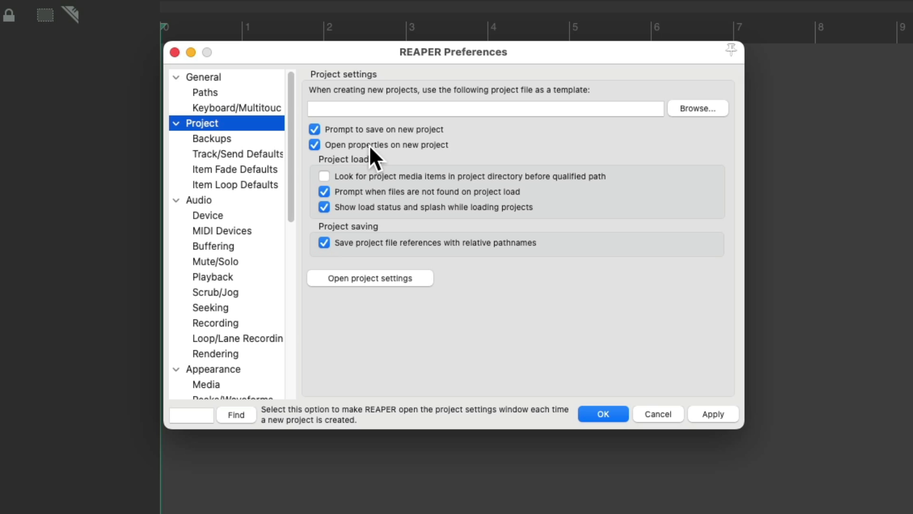
{"action": "left_click", "coordinate": [315, 127]}
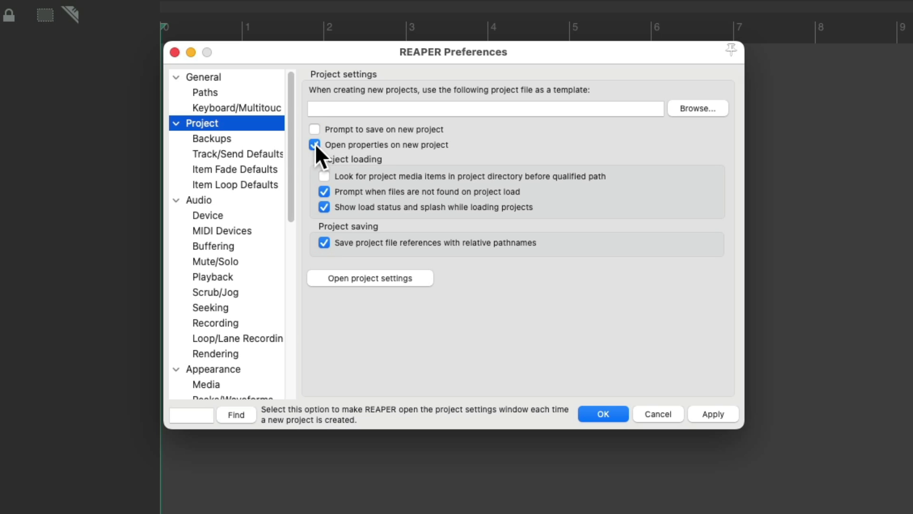